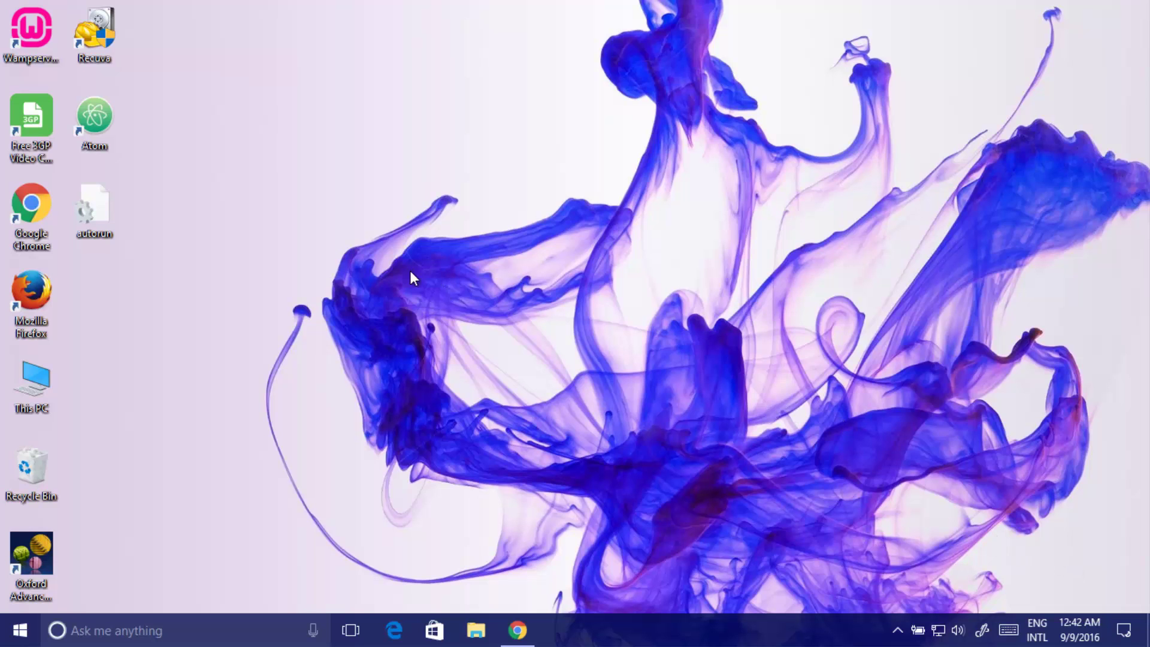
Step: Open the F: drive in File Explorer, shrink its window to reveal the desktop, and copy the desktop's autorun file onto the drive
{"action": "left_click", "coordinate": [98, 228]}
{"action": "double_click", "coordinate": [46, 373]}
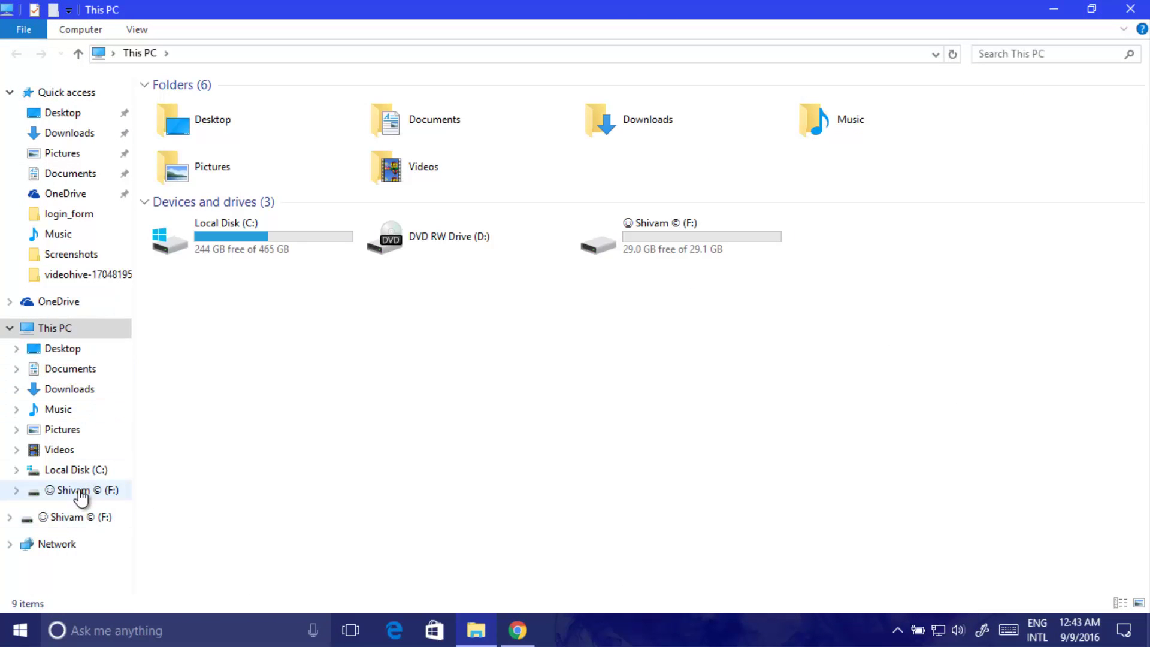
{"action": "left_click", "coordinate": [682, 256]}
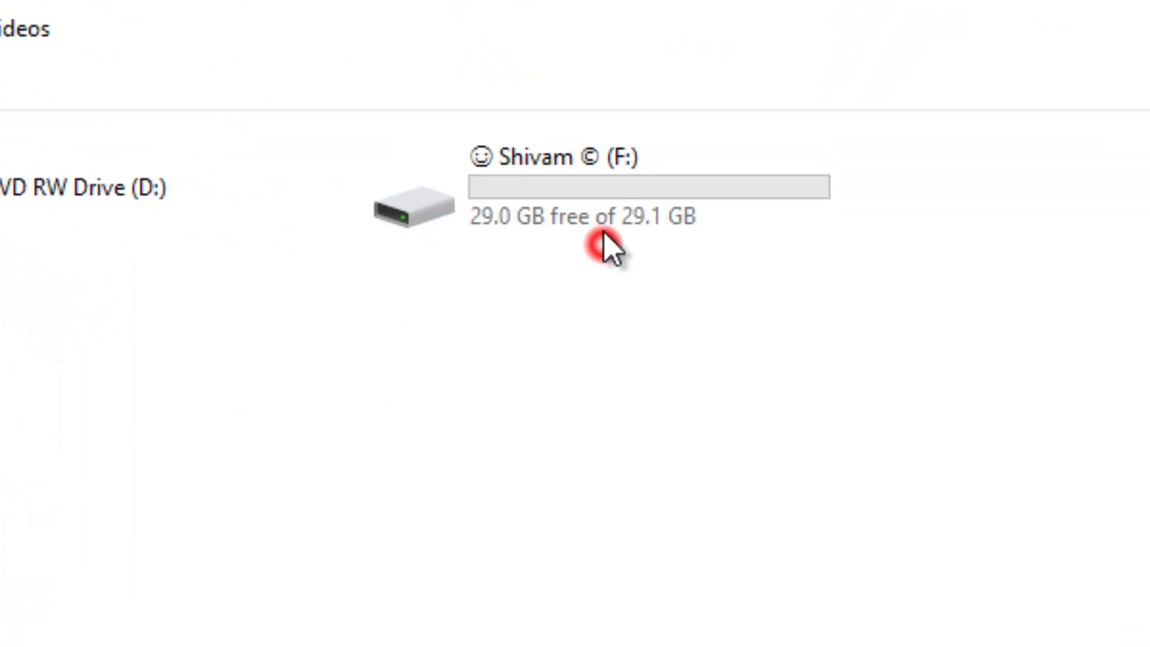
{"action": "double_click", "coordinate": [605, 235]}
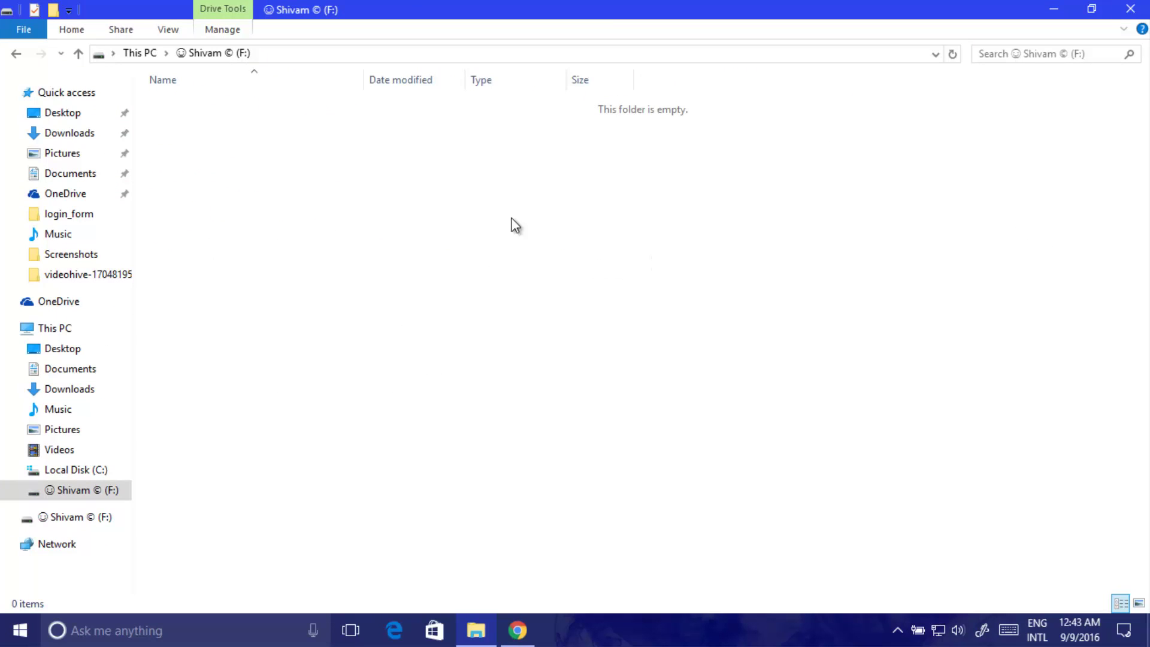
{"action": "left_click_drag", "start_coordinate": [648, 3], "coordinate": [708, 90]}
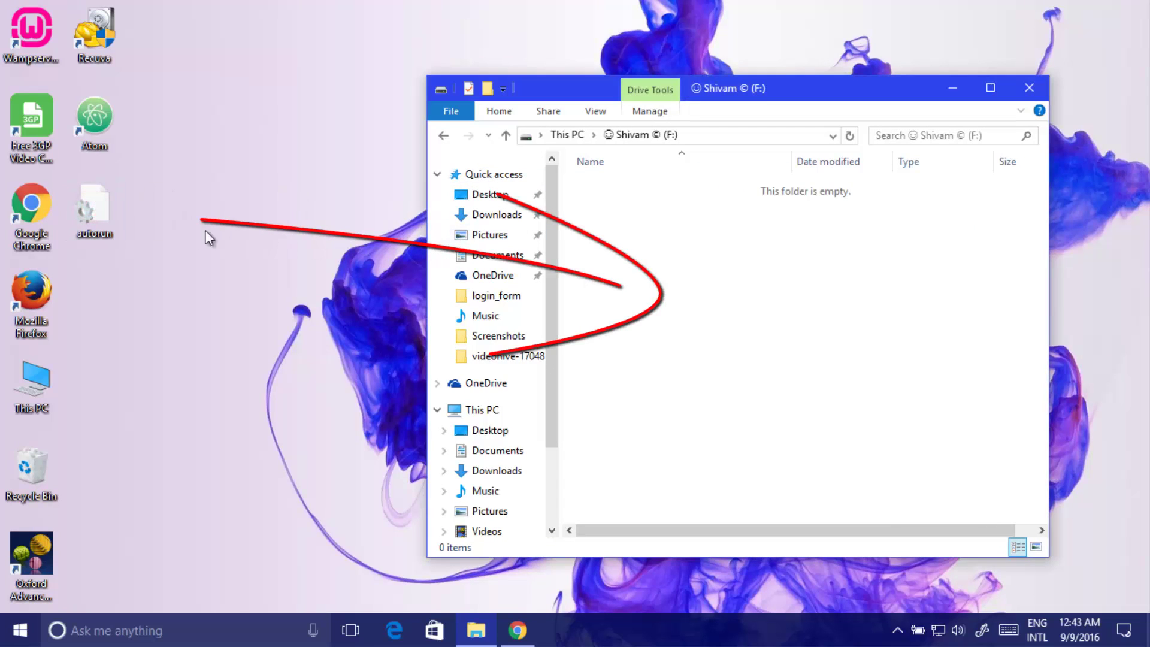
{"action": "left_click_drag", "start_coordinate": [96, 212], "coordinate": [646, 282]}
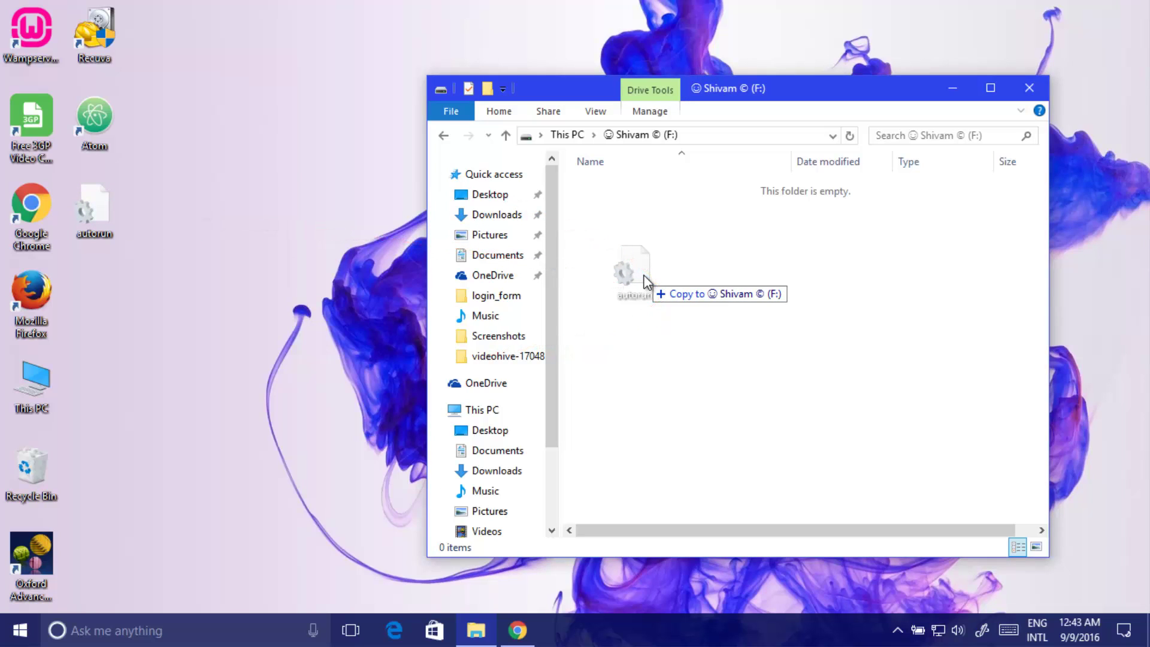
{"action": "left_click_drag", "start_coordinate": [645, 281], "coordinate": [645, 282]}
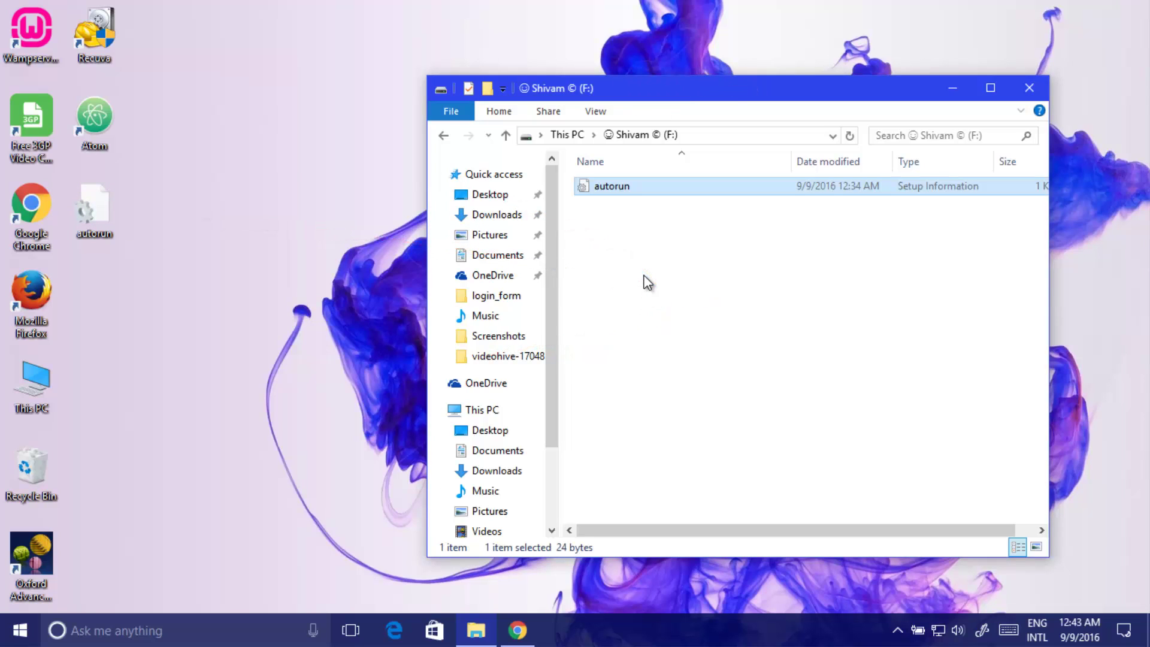
{"action": "left_click", "coordinate": [517, 630]}
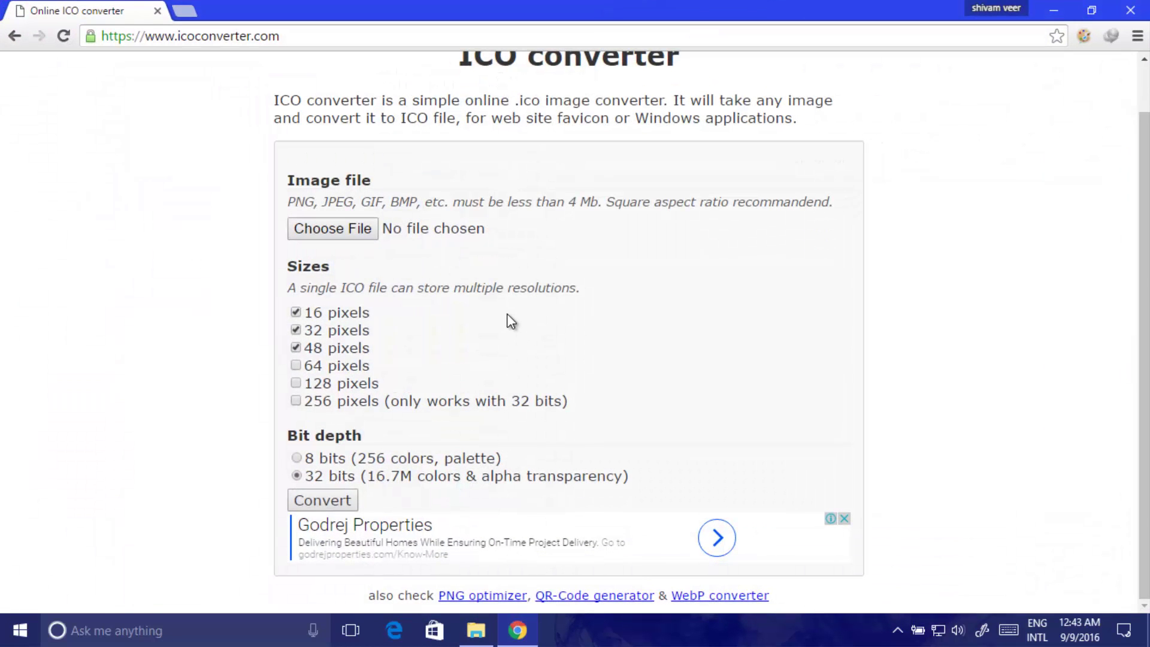
{"action": "scroll", "coordinate": [507, 313], "scroll_direction": "up", "scroll_amount": 1}
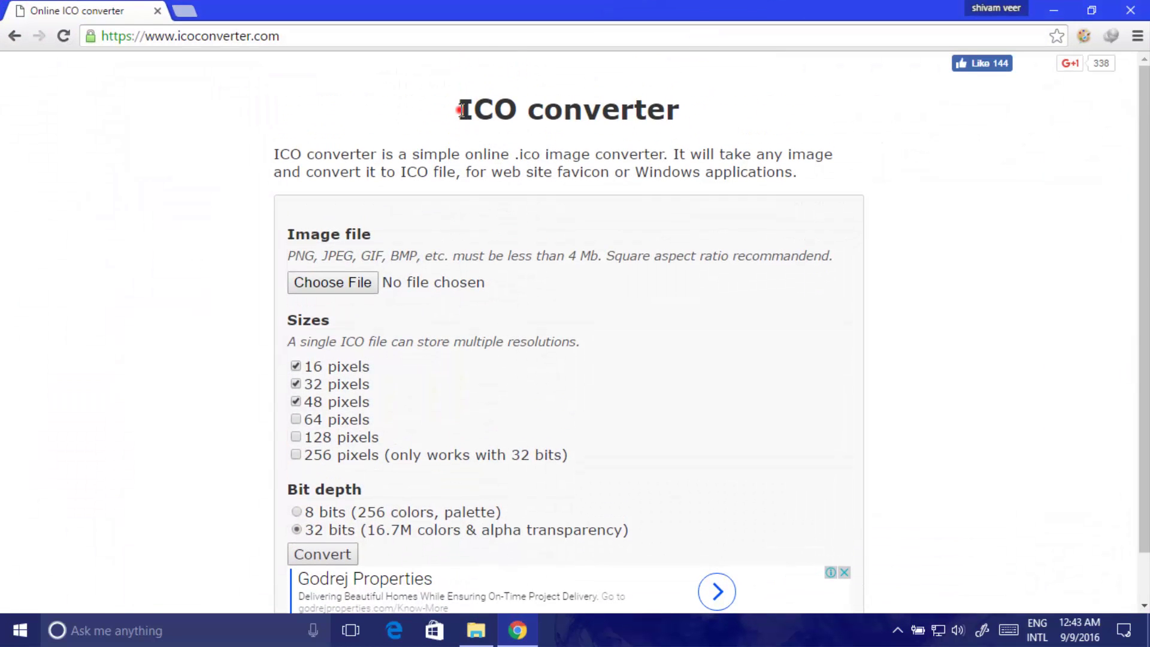
{"action": "left_click_drag", "start_coordinate": [462, 109], "coordinate": [698, 118]}
{"action": "left_click", "coordinate": [698, 113]}
{"action": "scroll", "coordinate": [693, 144], "scroll_direction": "down", "scroll_amount": 1}
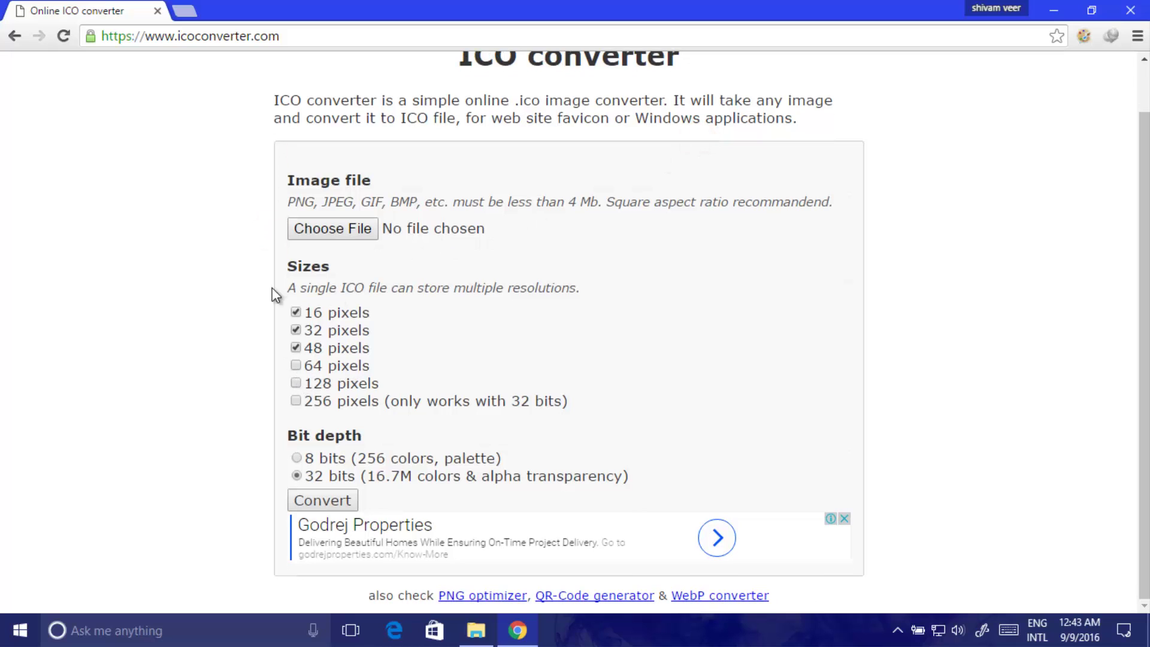
Step: Search Google Images for "usb 256x256" in a new browser tab
{"action": "left_click", "coordinate": [186, 15]}
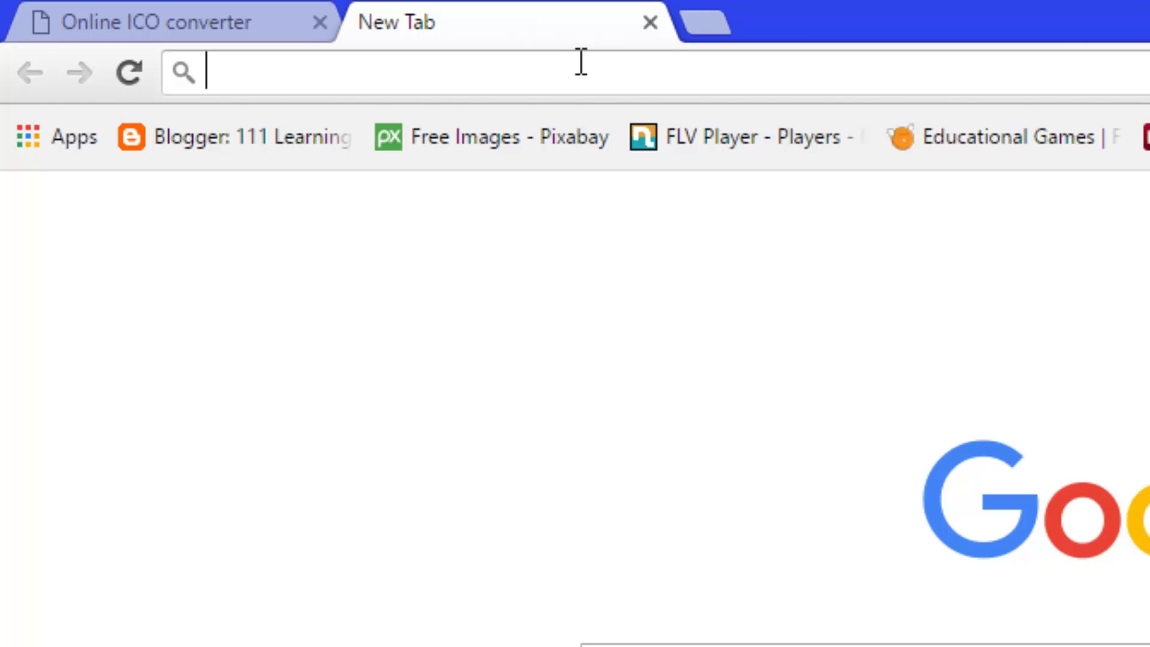
{"action": "type", "text": "usb"}
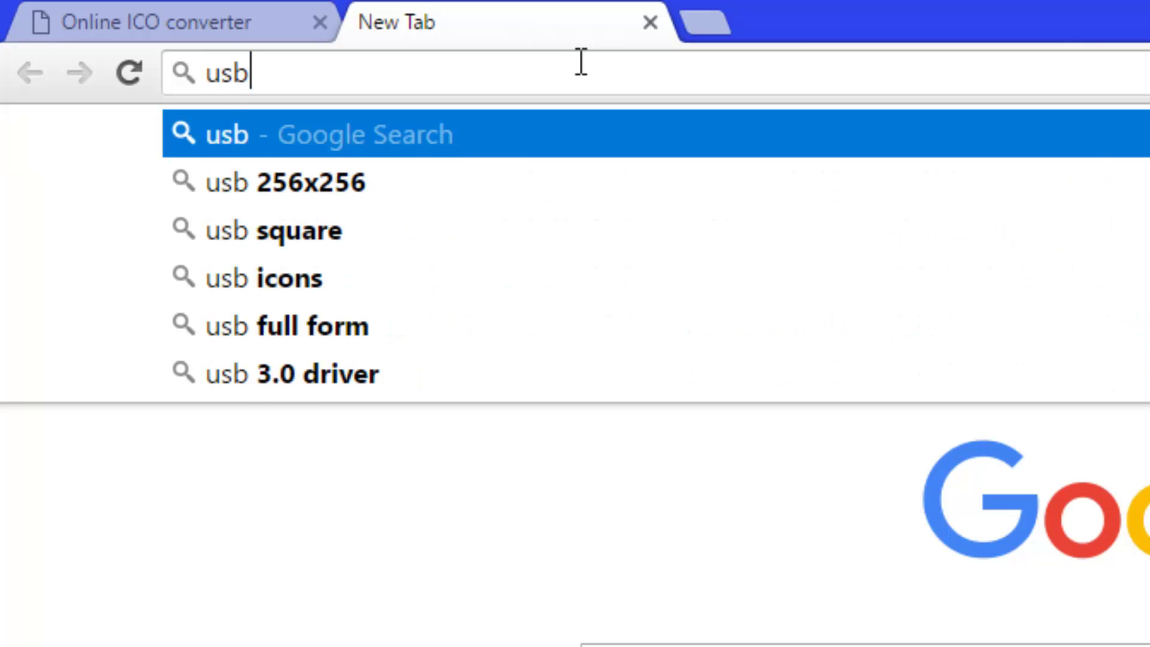
{"action": "type", "text": " 256"}
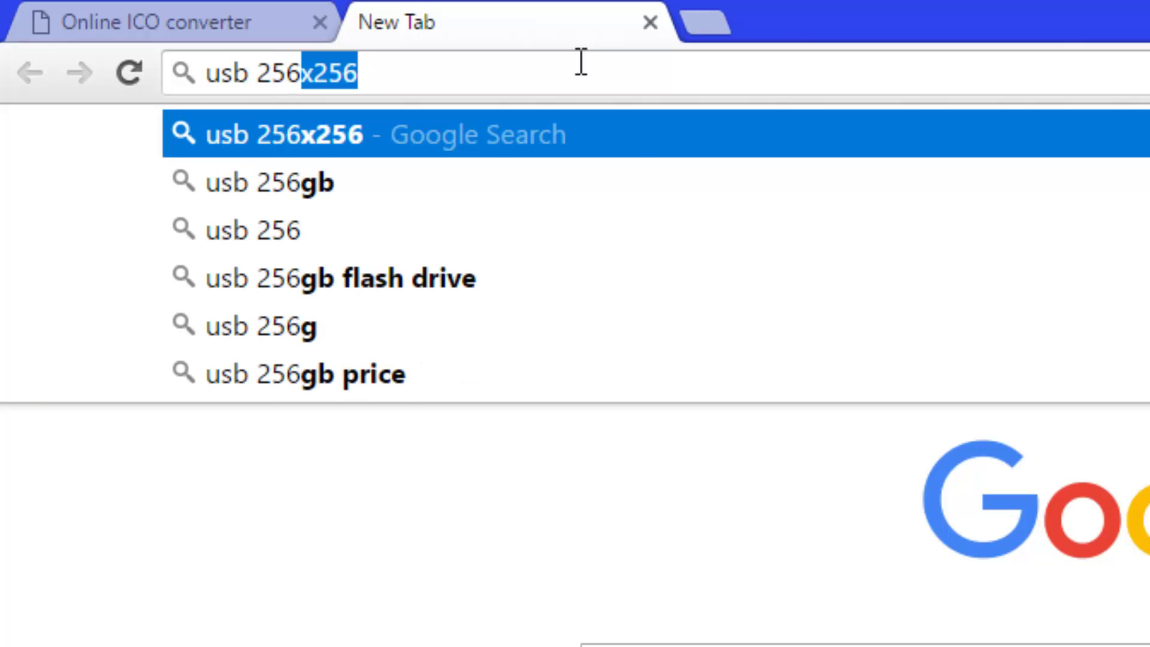
{"action": "key", "text": "Return"}
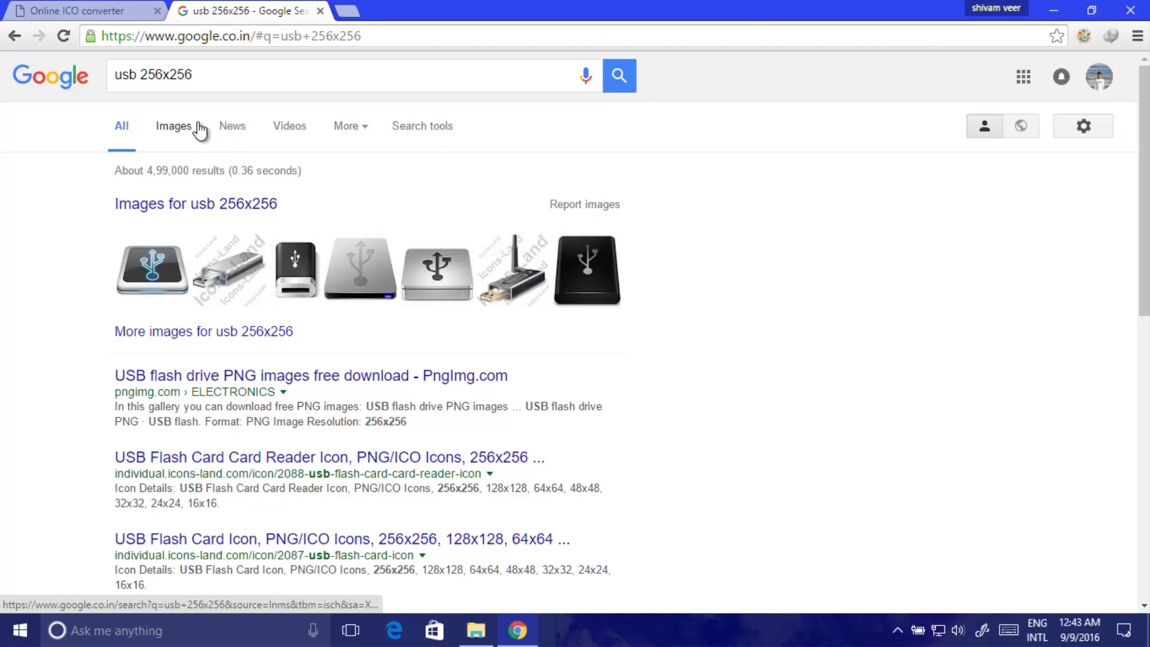
{"action": "left_click", "coordinate": [198, 124]}
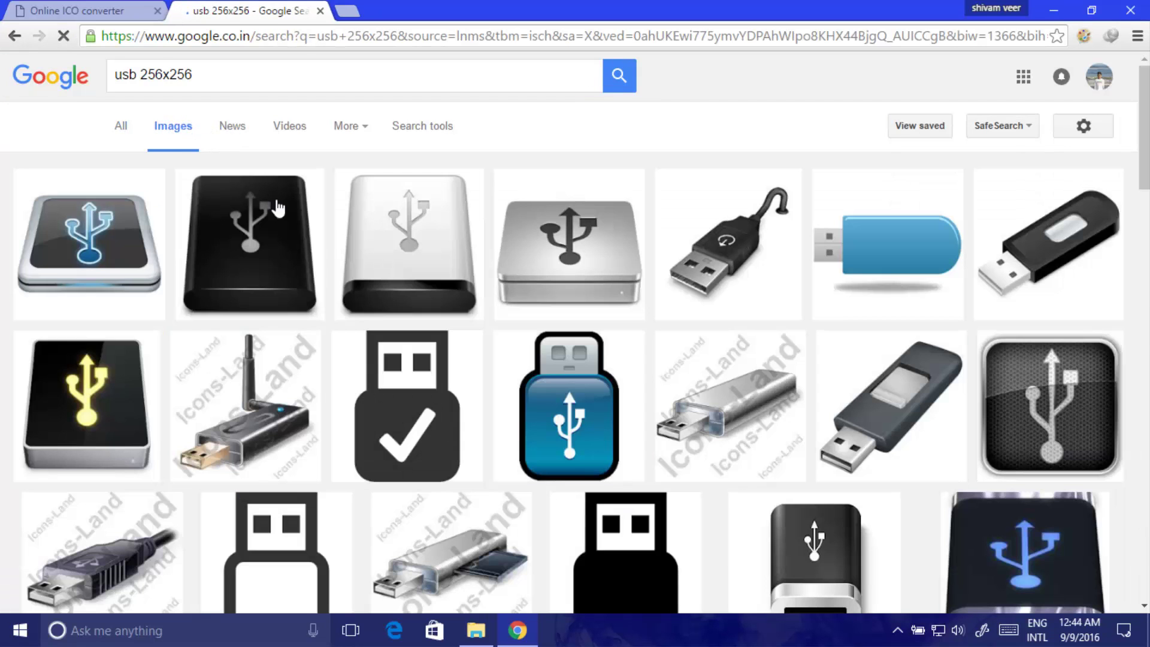
Step: Save the 256 × 256 USB icon with the check mark to the Desktop as PNG usb-usb-connected-icon, and close the search tab
{"action": "scroll", "coordinate": [378, 452], "scroll_direction": "down", "scroll_amount": 3}
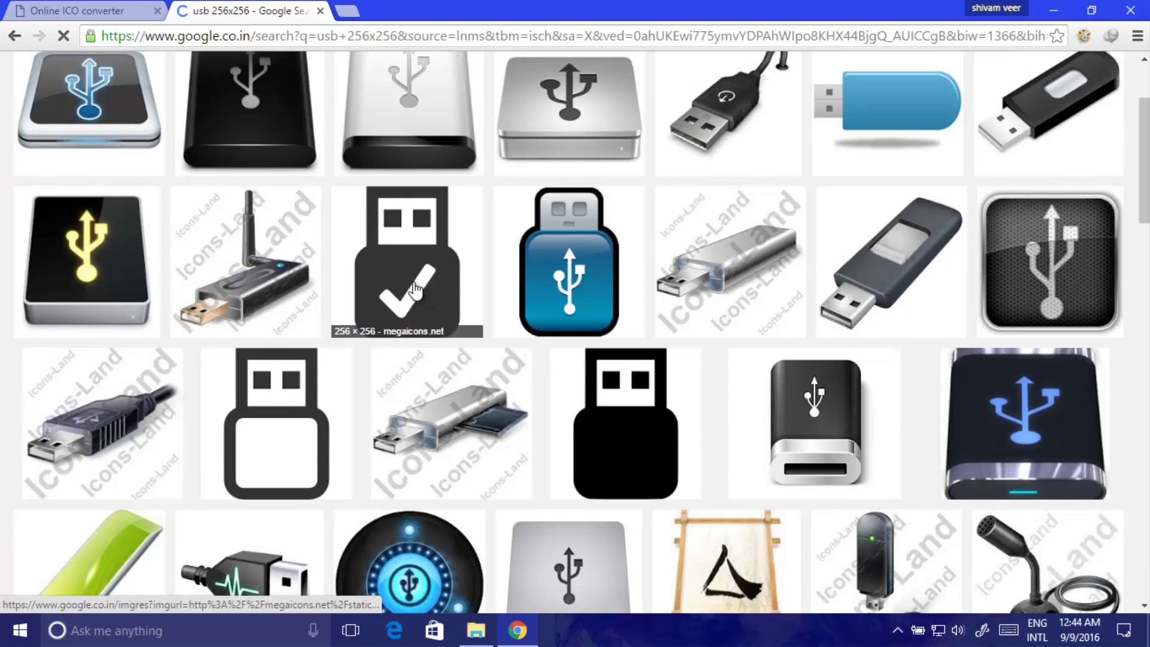
{"action": "left_click", "coordinate": [414, 288]}
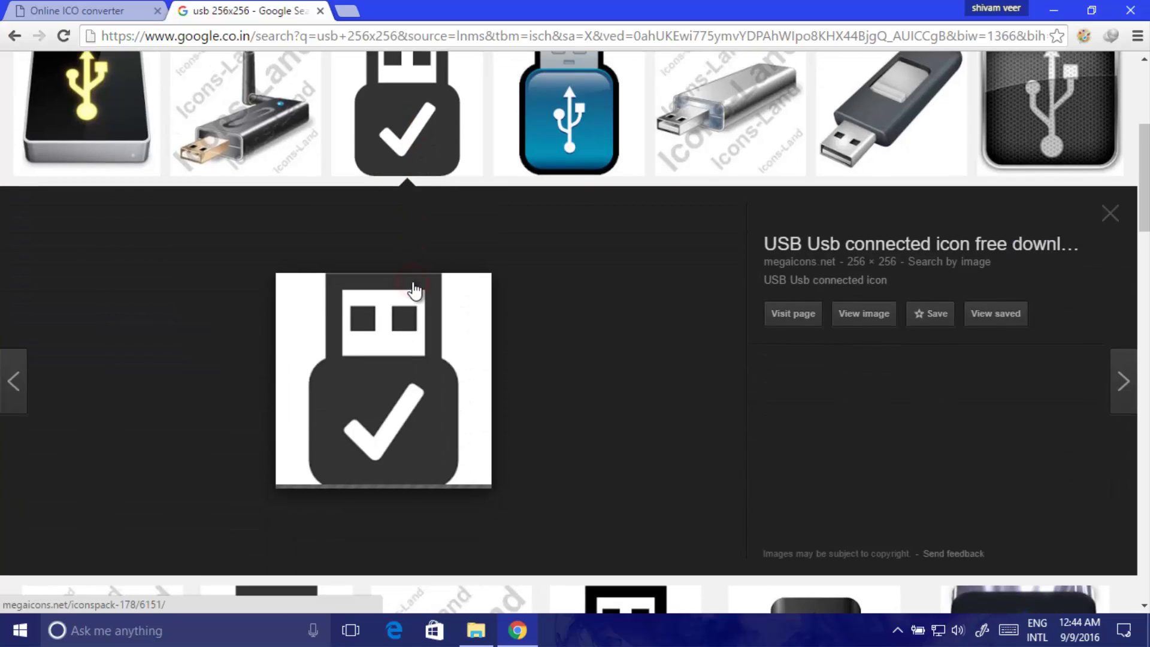
{"action": "right_click", "coordinate": [411, 365]}
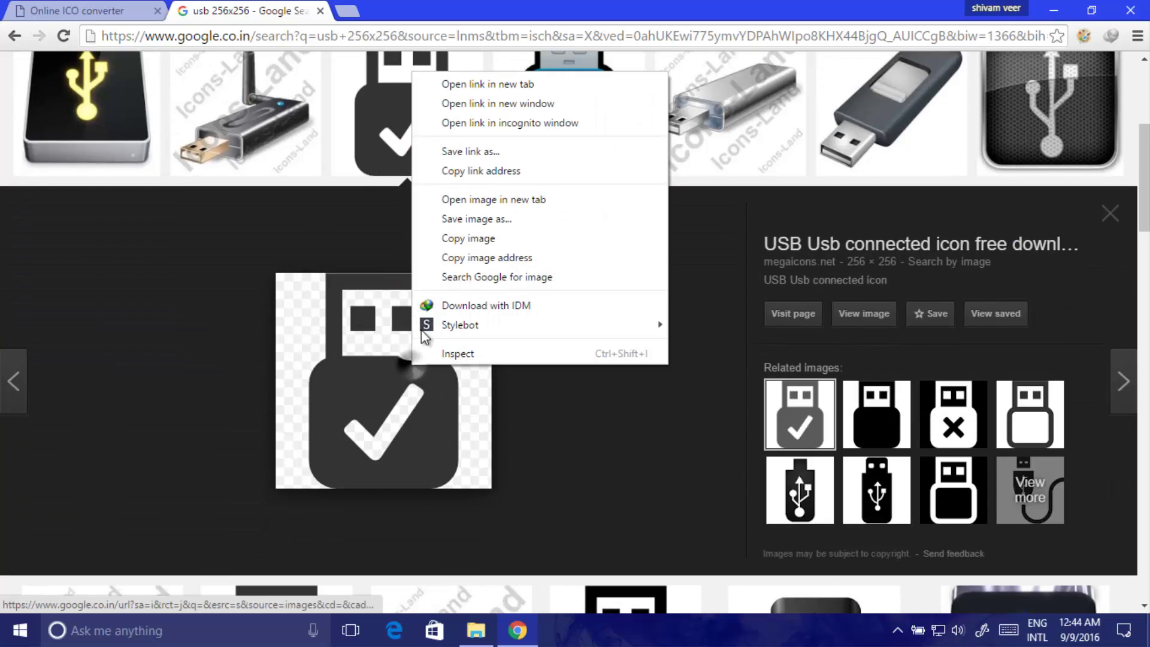
{"action": "left_click", "coordinate": [519, 220]}
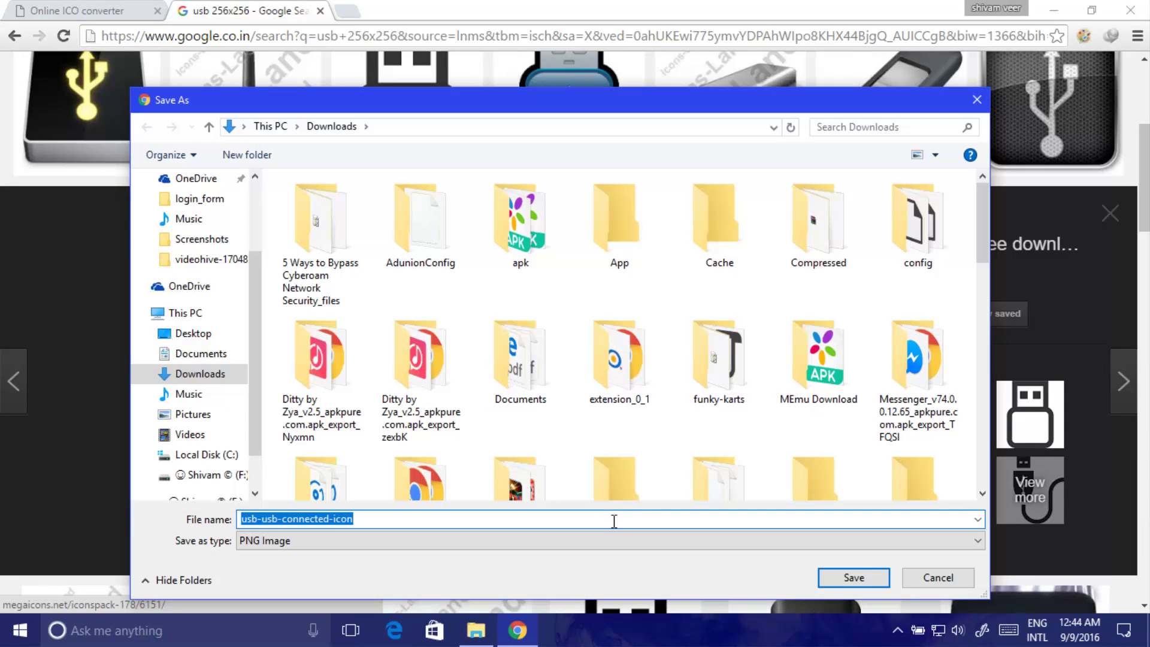
{"action": "left_click", "coordinate": [180, 333]}
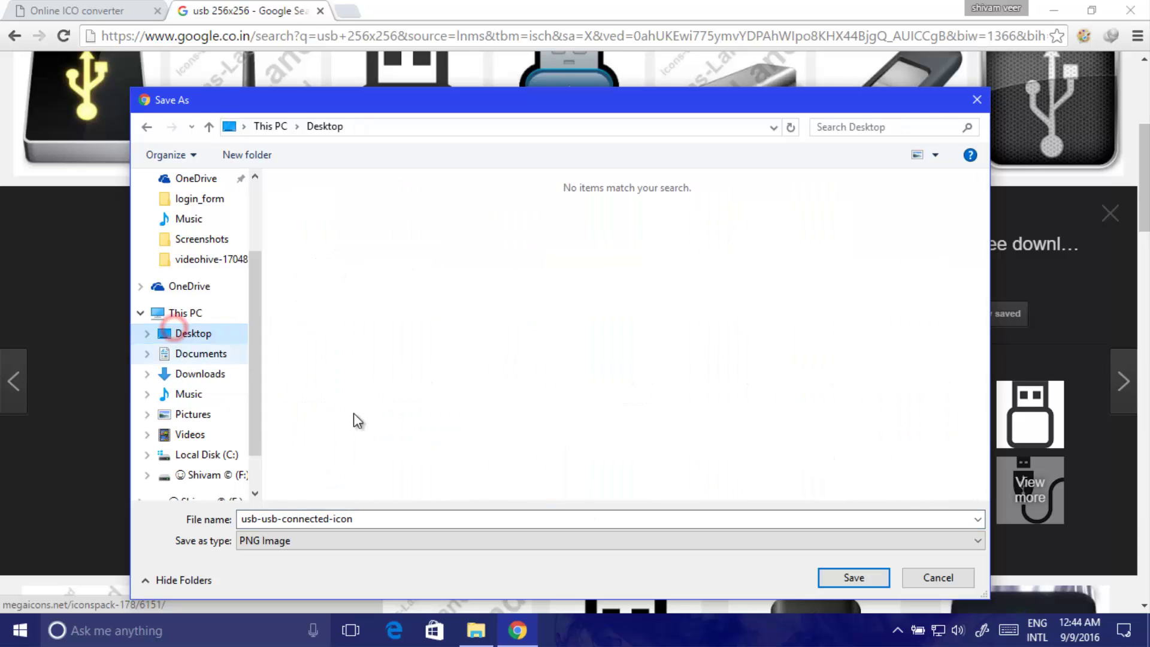
{"action": "left_click", "coordinate": [855, 577]}
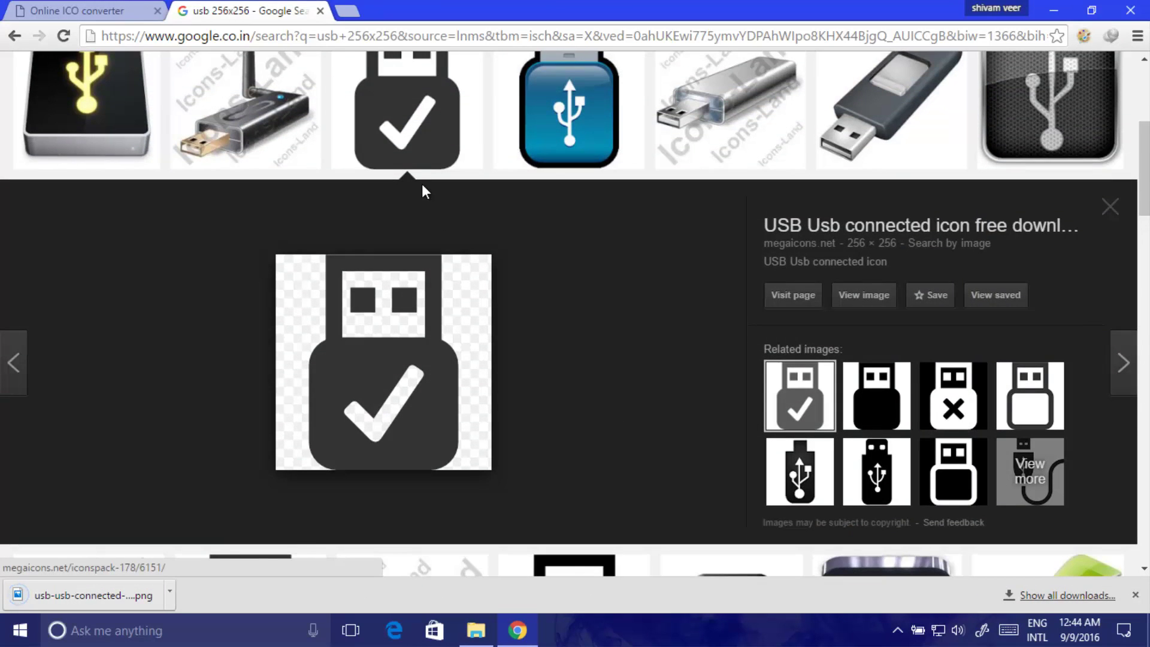
{"action": "left_click", "coordinate": [413, 144]}
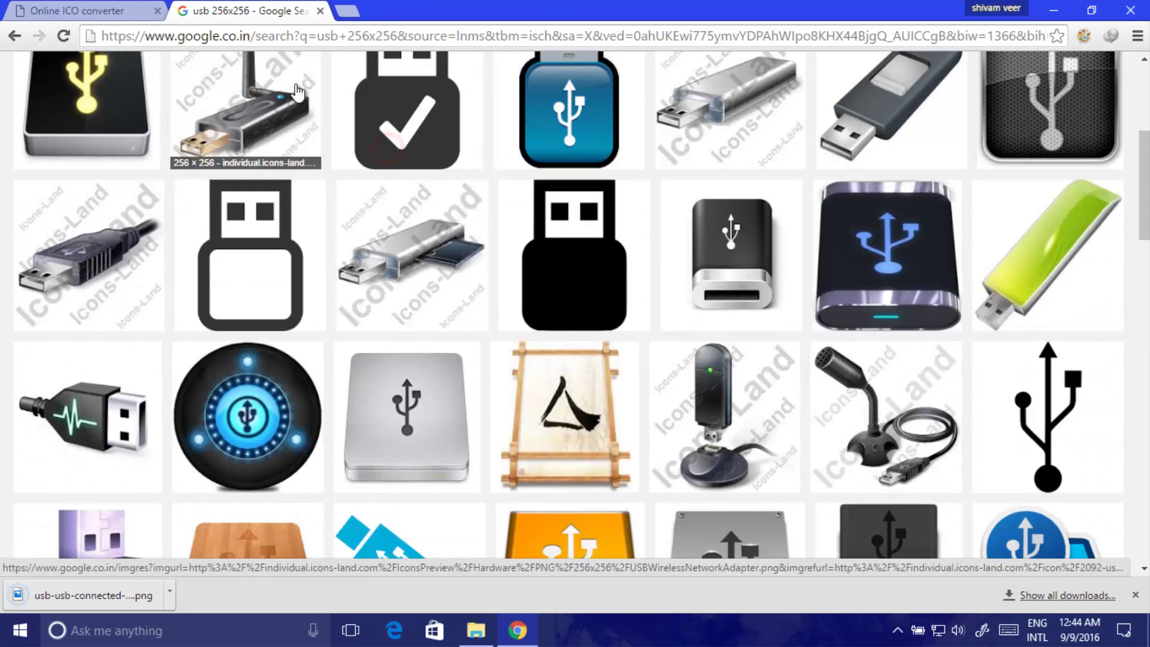
{"action": "left_click", "coordinate": [321, 12]}
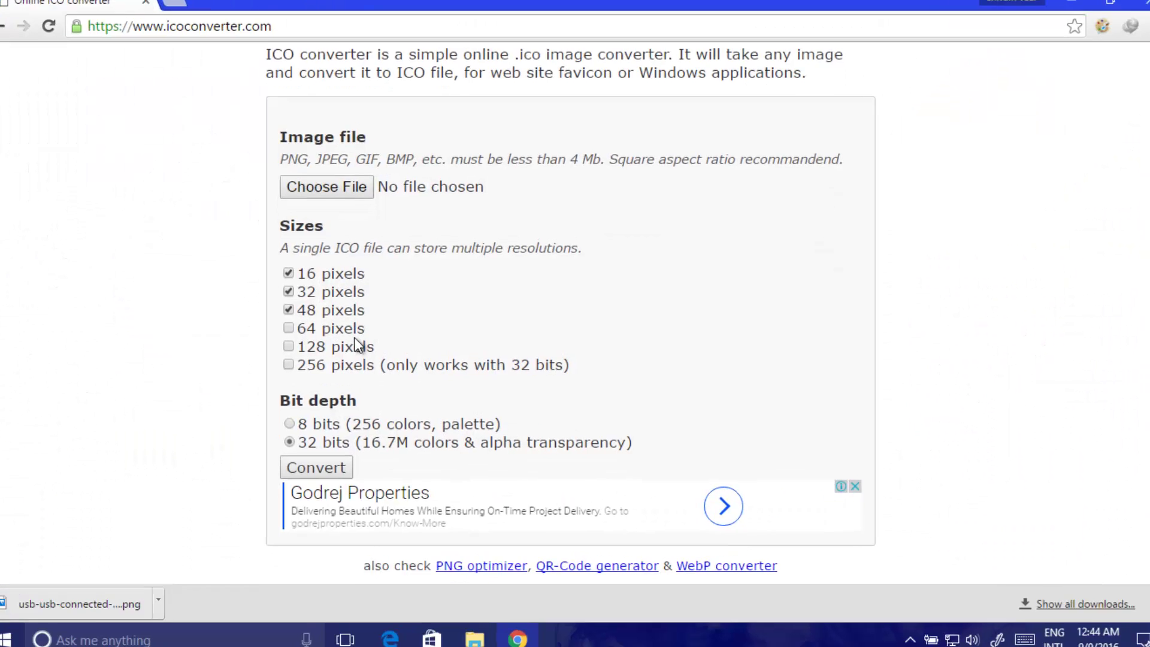
Step: Add the 64, 128 and 256 pixel sizes and choose usb-usb-connected-icon.png from the Desktop as the image file
{"action": "left_click", "coordinate": [288, 328]}
{"action": "left_click", "coordinate": [288, 346]}
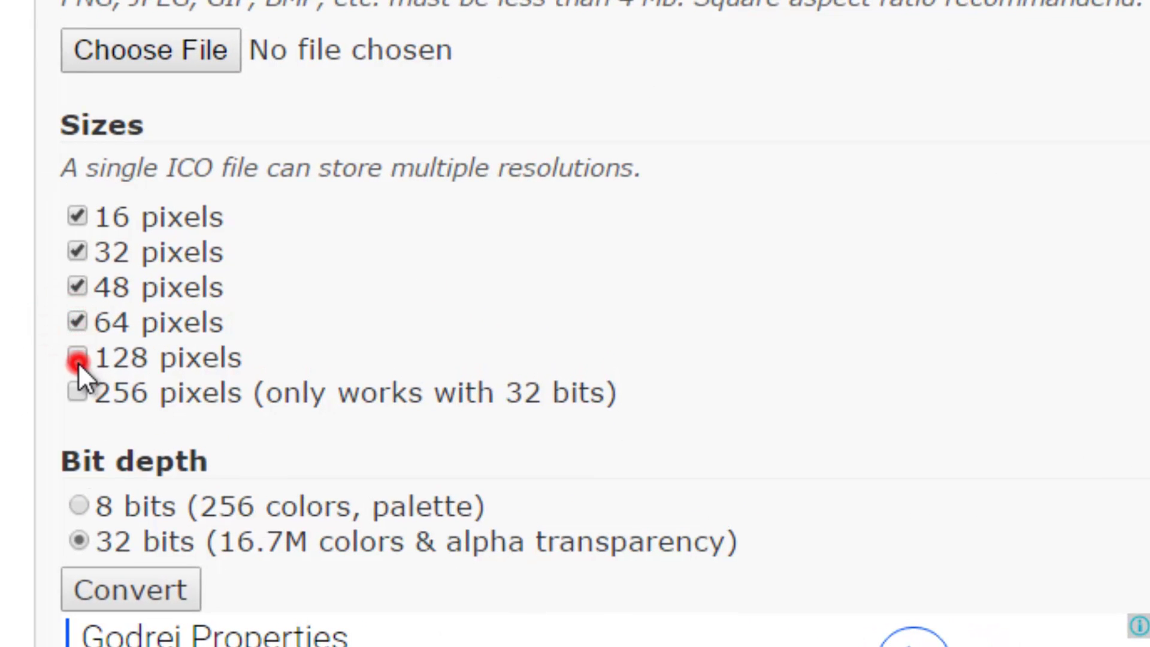
{"action": "left_click", "coordinate": [77, 392]}
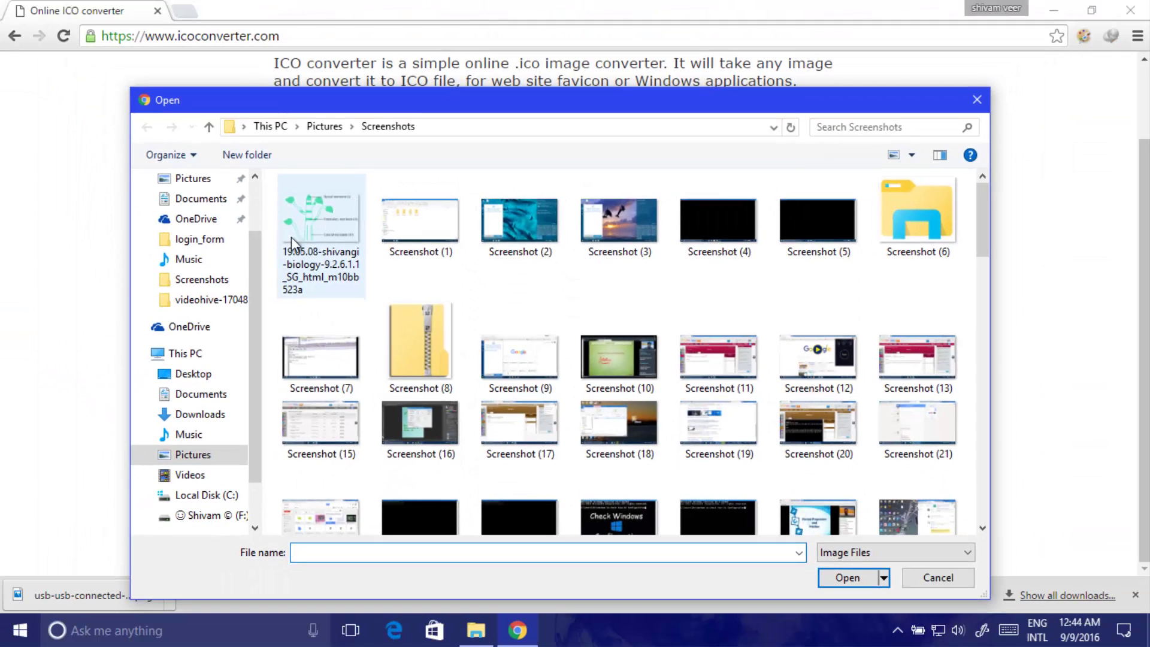
{"action": "left_click", "coordinate": [210, 374]}
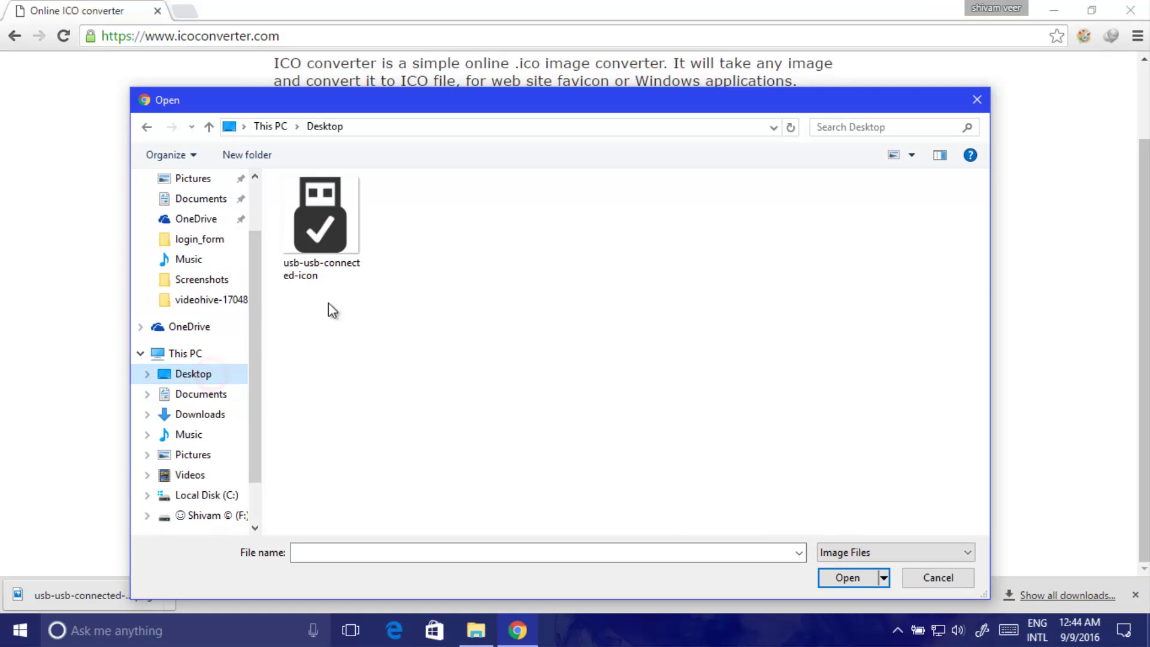
{"action": "double_click", "coordinate": [326, 230]}
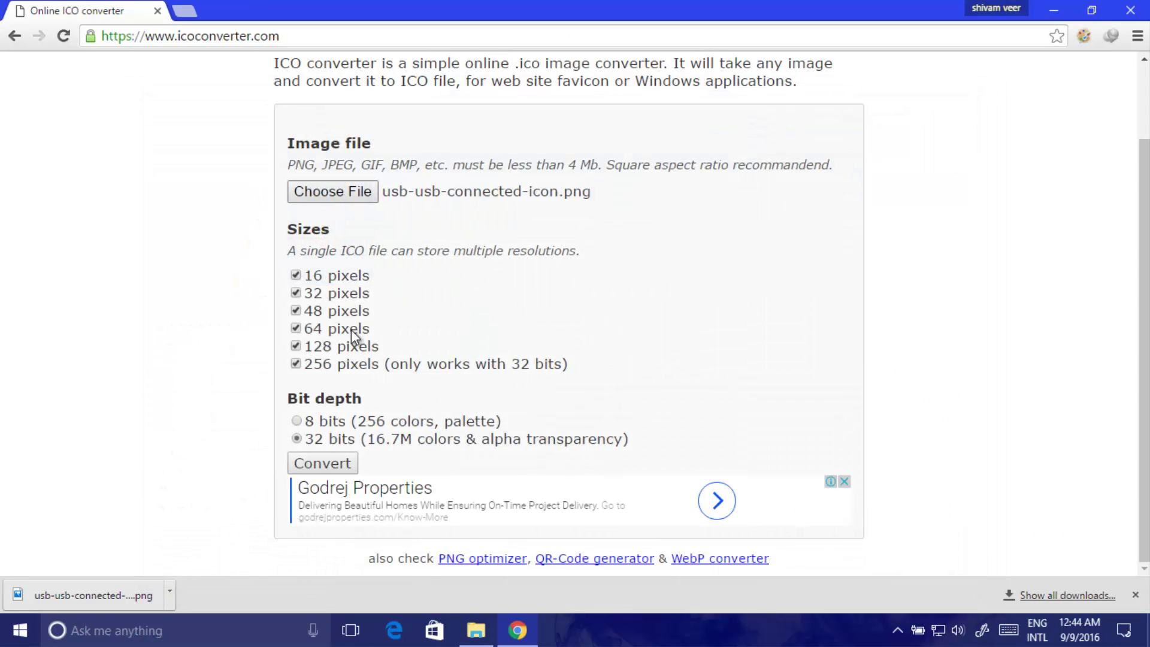
Step: Convert the image to ICO and save the file to the Desktop under the name icon
{"action": "left_click", "coordinate": [331, 461]}
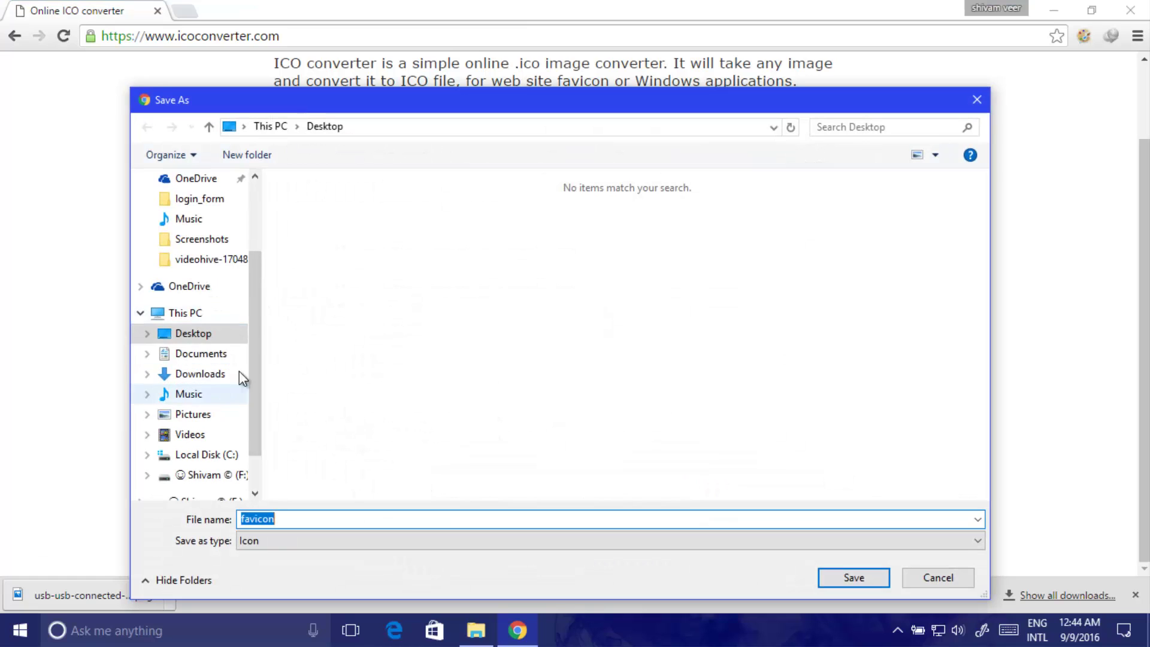
{"action": "scroll", "coordinate": [257, 302], "scroll_direction": "down", "scroll_amount": 1}
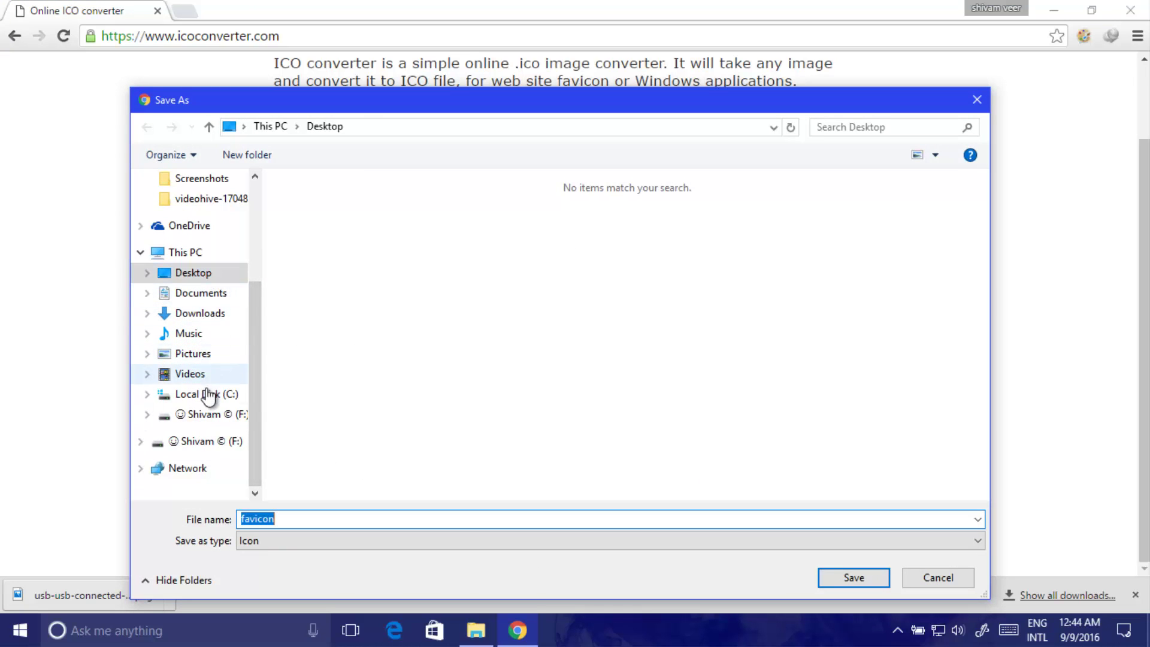
{"action": "left_click", "coordinate": [212, 275]}
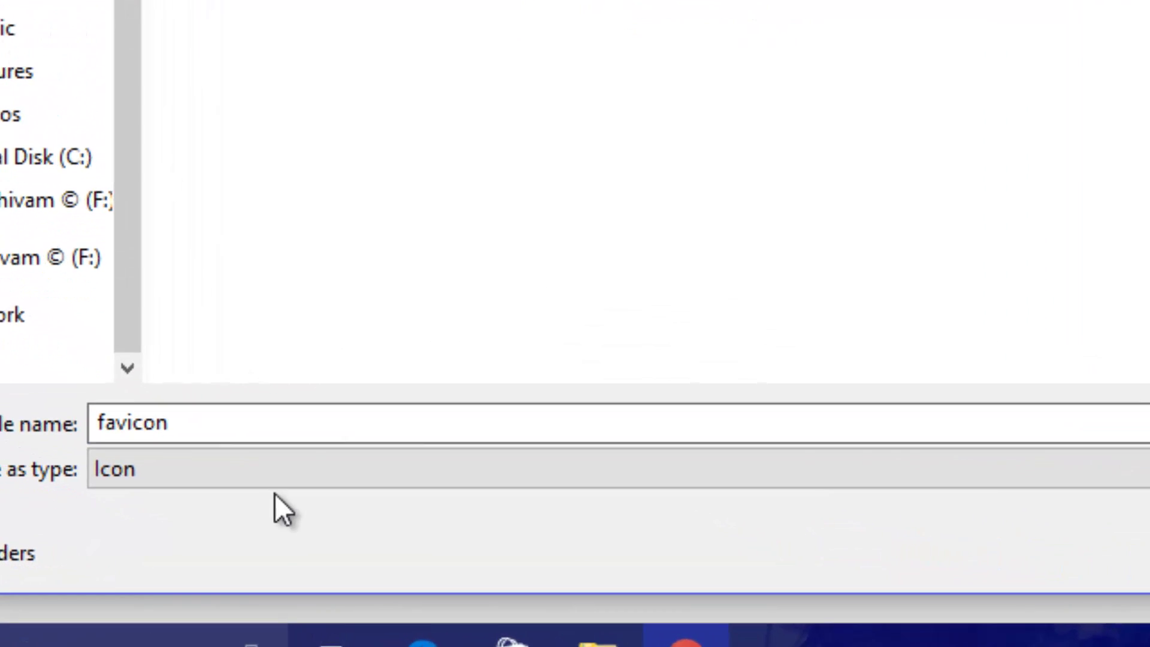
{"action": "left_click", "coordinate": [272, 419]}
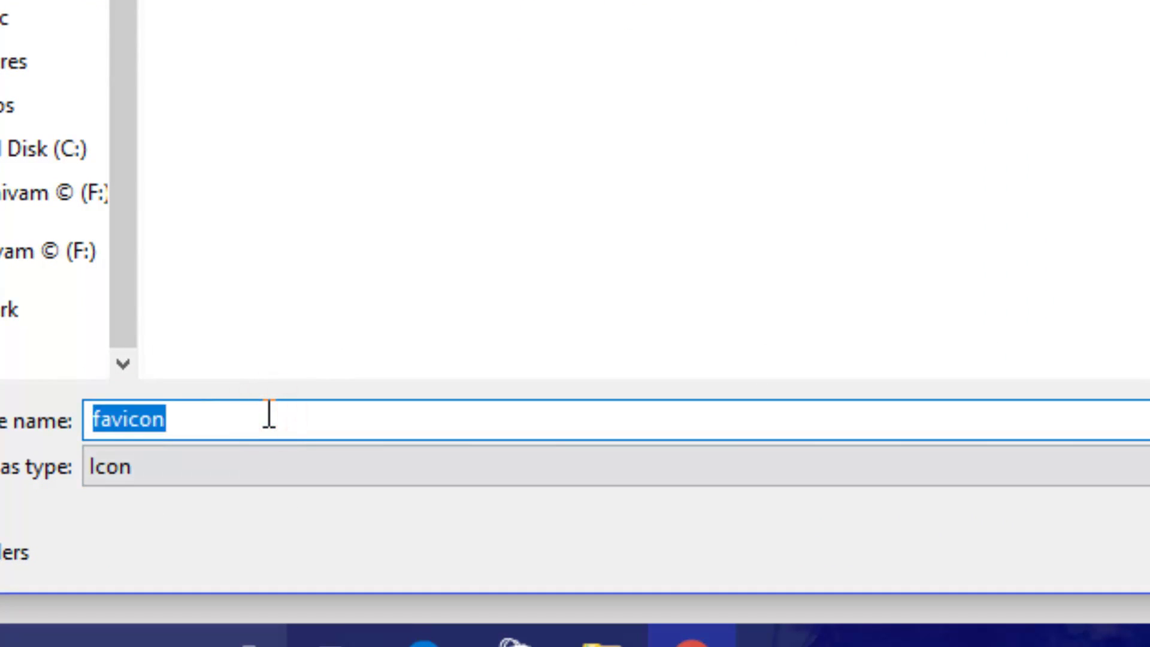
{"action": "type", "text": "icon"}
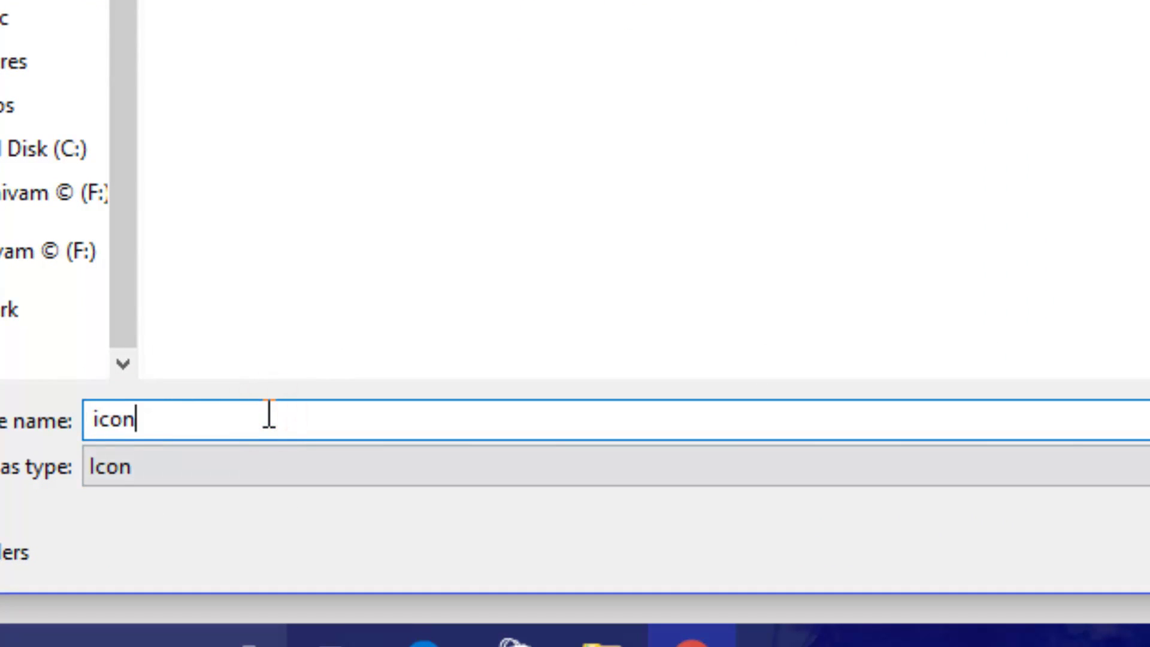
{"action": "key", "text": "Return"}
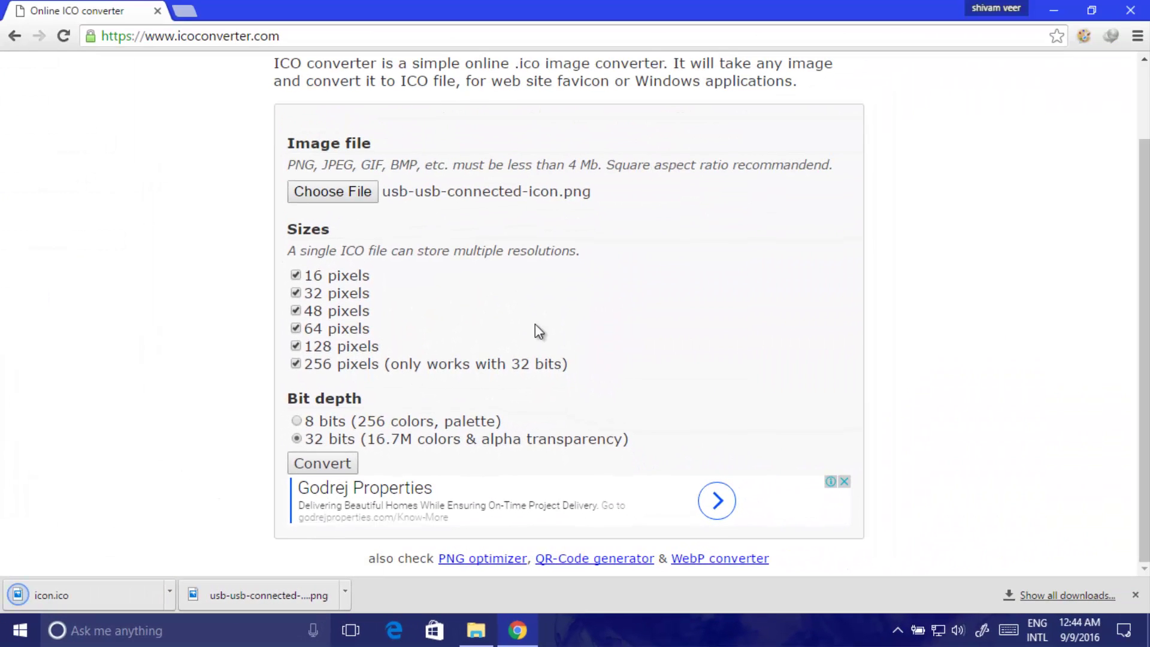
Step: Close the browser and copy the icon file from the desktop onto the F: drive
{"action": "left_click", "coordinate": [1131, 7]}
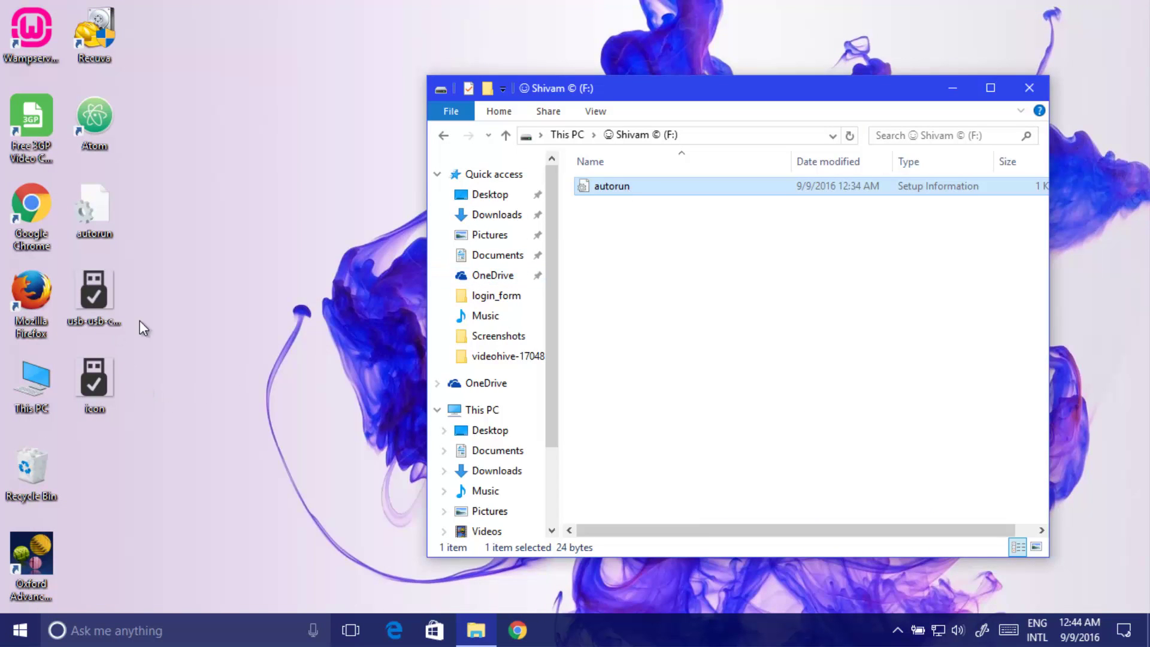
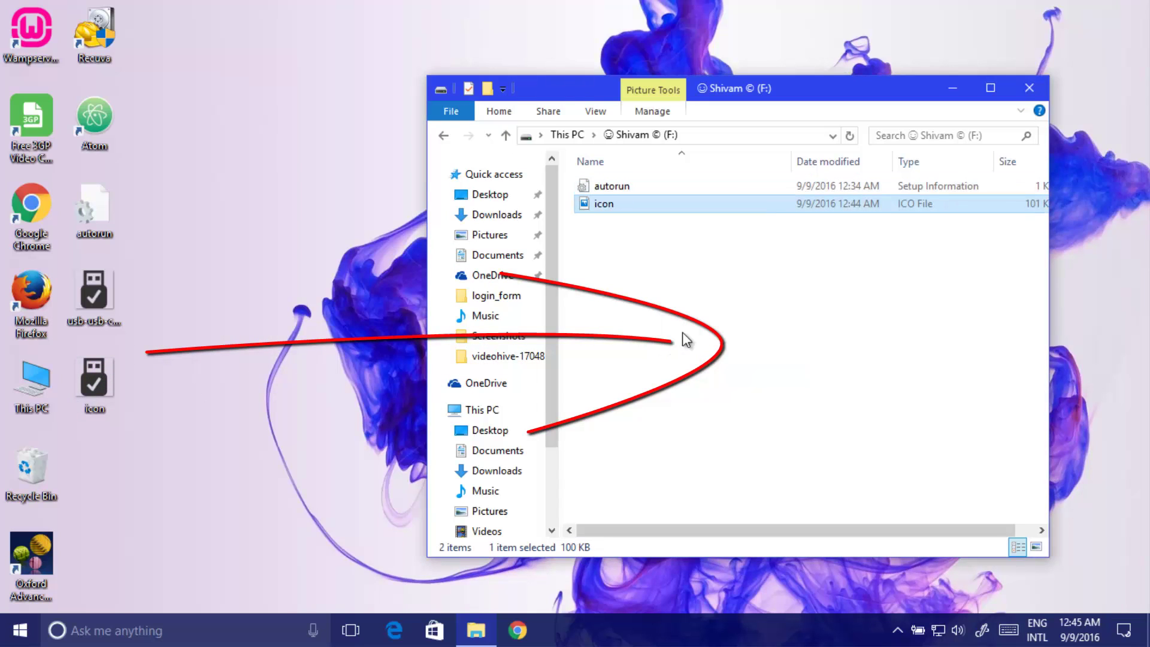
{"action": "left_click", "coordinate": [684, 326]}
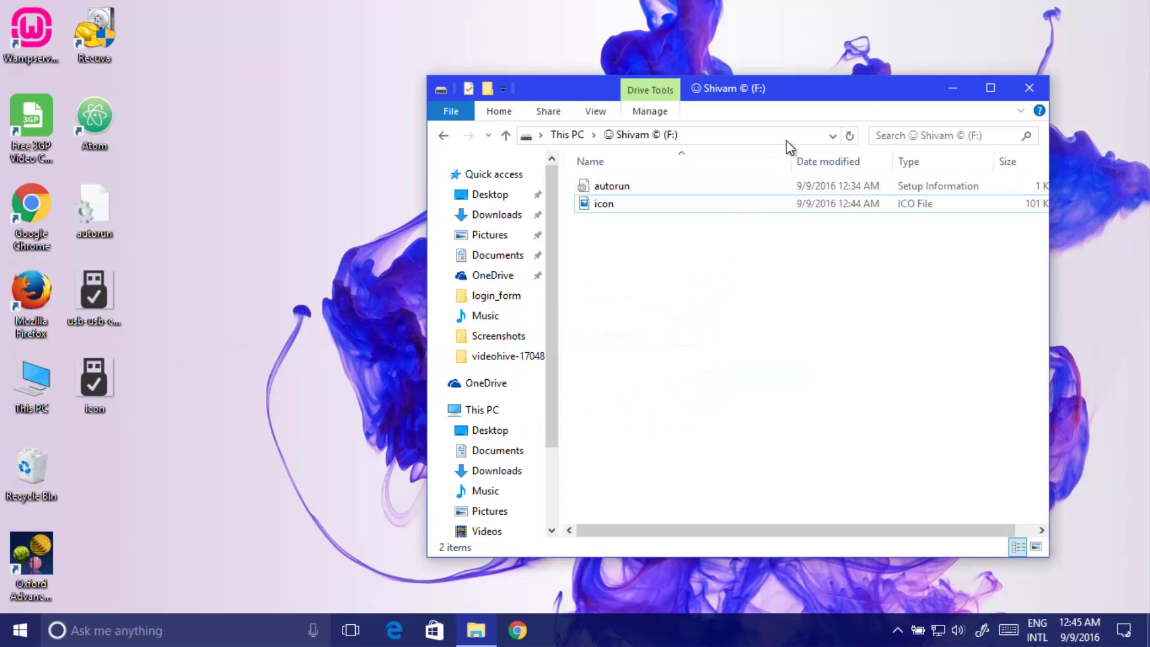
Step: Maximize the F: drive window and hide both the autorun and icon files on the drive
{"action": "double_click", "coordinate": [822, 97]}
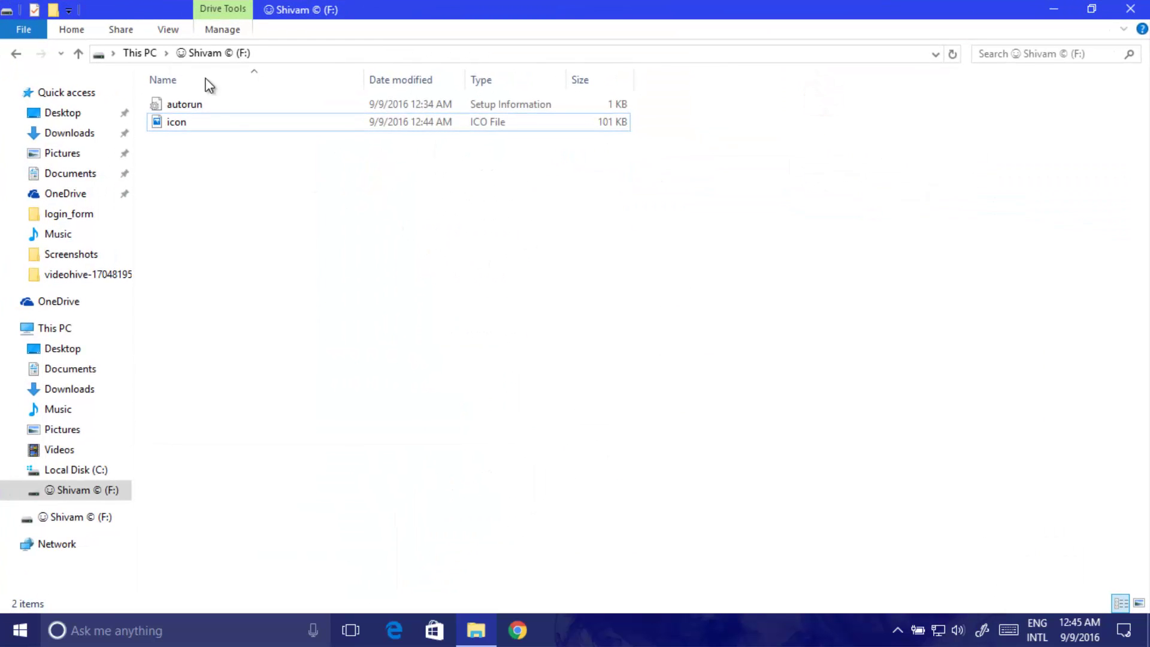
{"action": "left_click", "coordinate": [159, 28]}
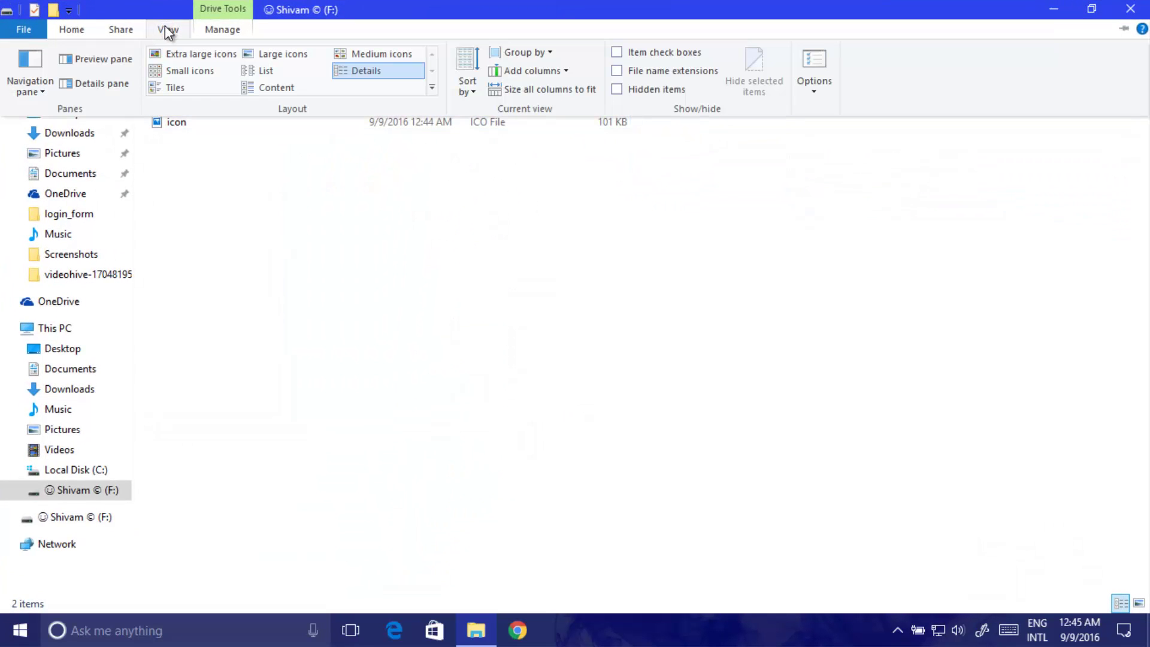
{"action": "left_click", "coordinate": [264, 273]}
{"action": "double_click", "coordinate": [167, 30]}
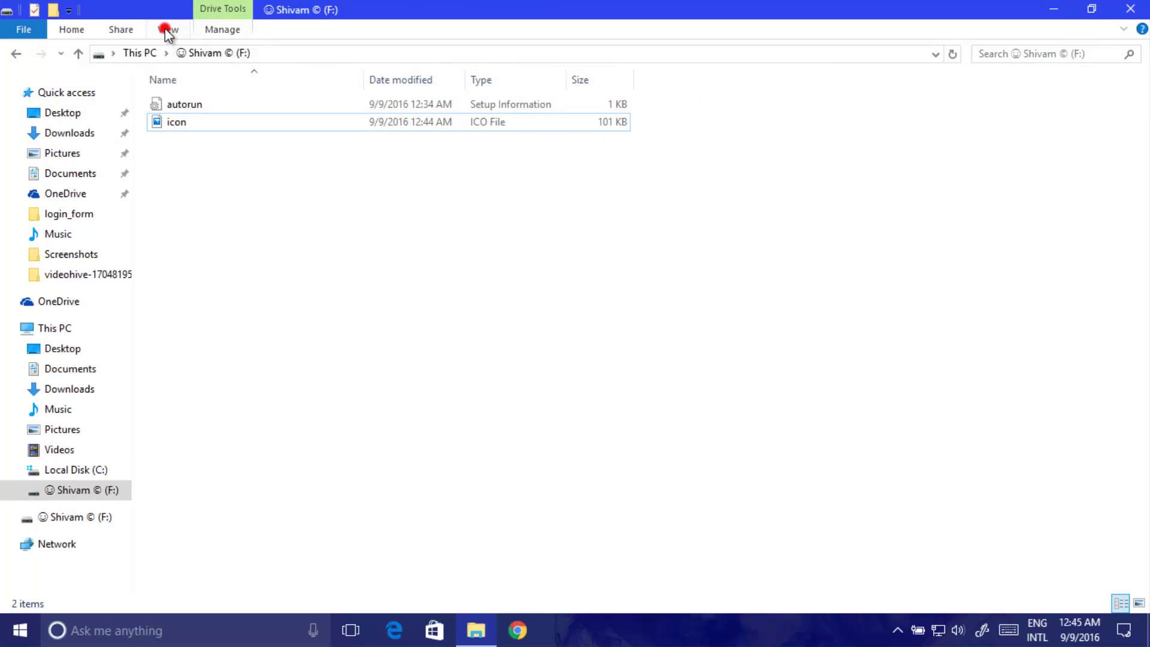
{"action": "left_click", "coordinate": [256, 263]}
{"action": "left_click_drag", "start_coordinate": [257, 208], "coordinate": [253, 160]}
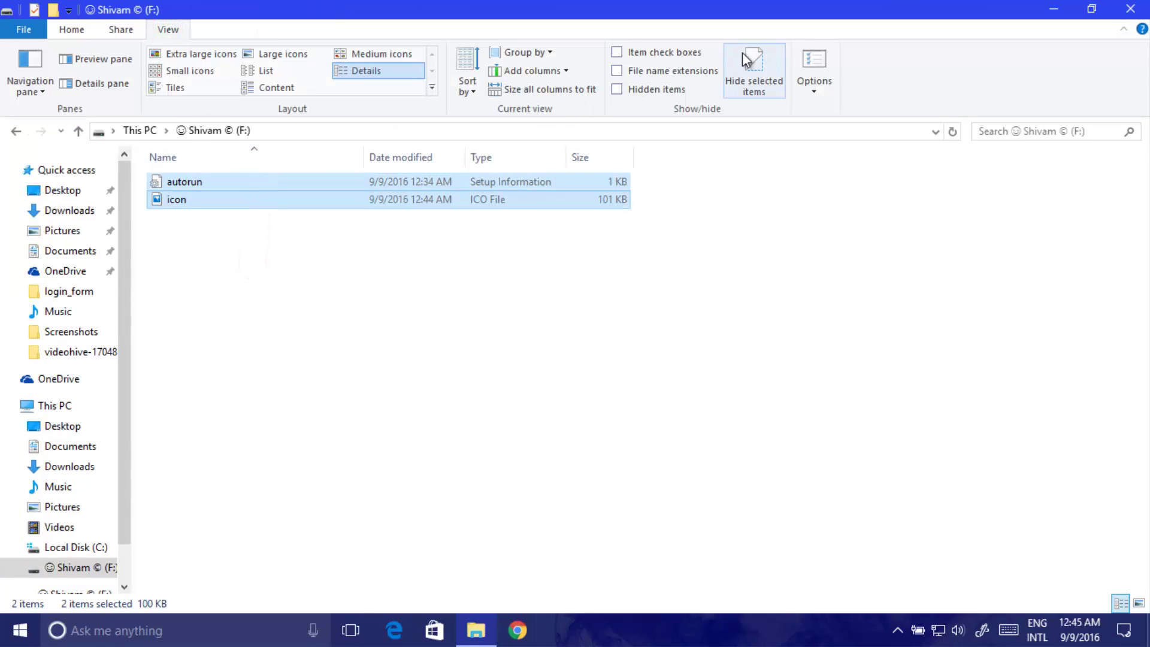
{"action": "left_click", "coordinate": [754, 75]}
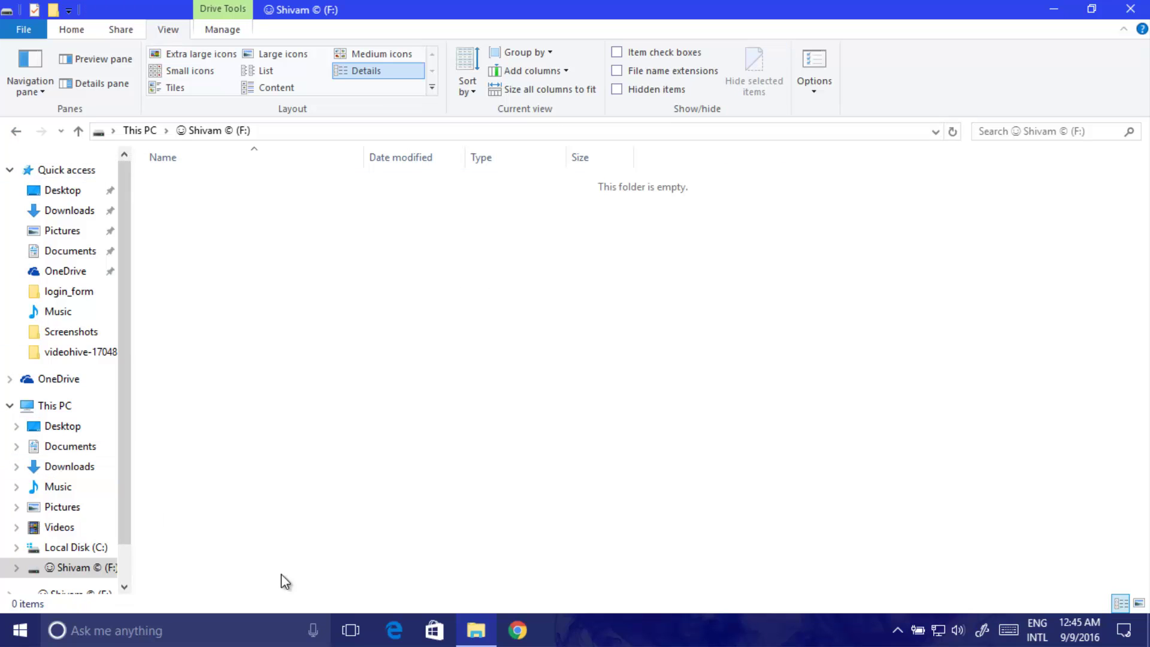
Step: Safely eject the Cruzer Blade USB drive (F:)
{"action": "left_click", "coordinate": [891, 634]}
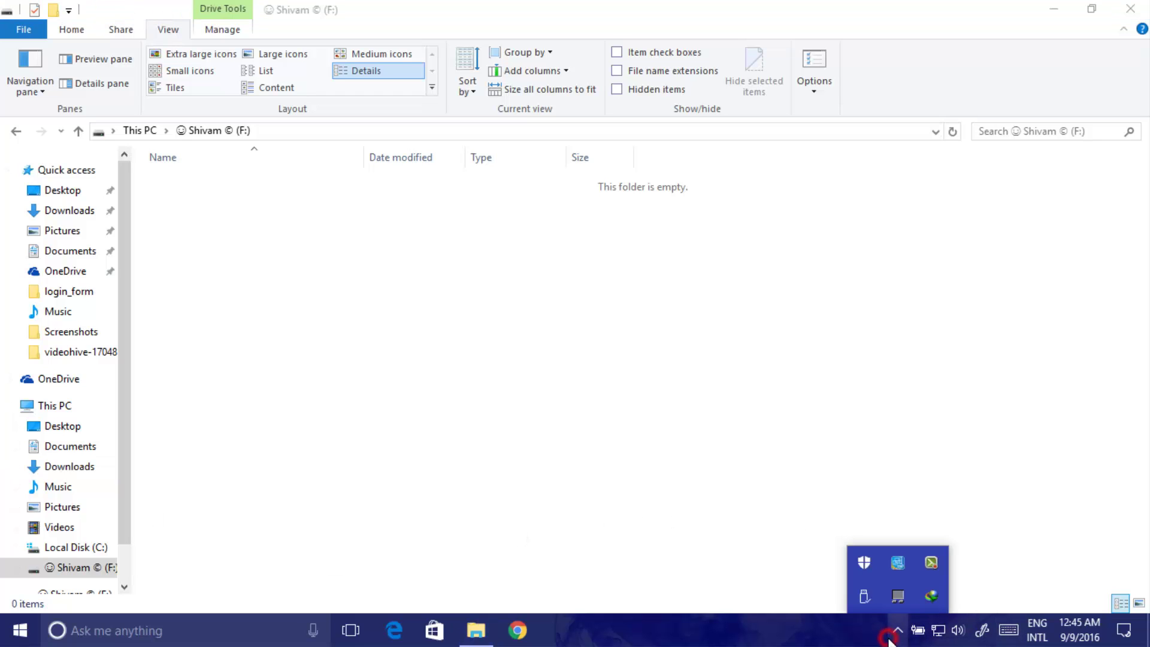
{"action": "left_click", "coordinate": [859, 592]}
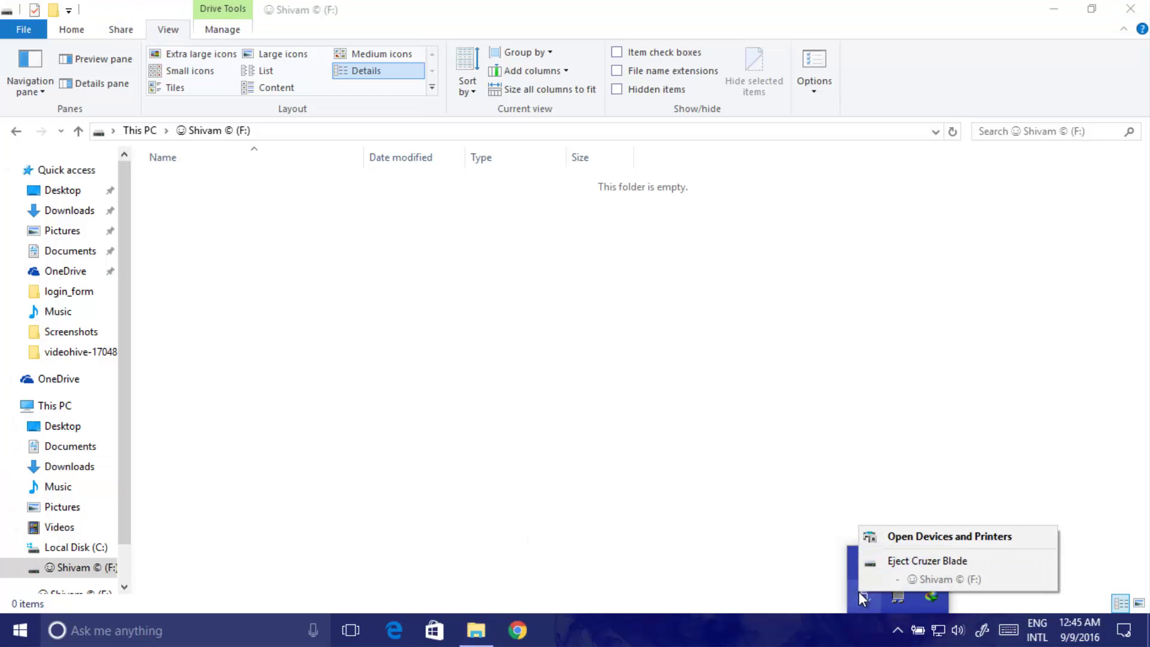
{"action": "left_click", "coordinate": [865, 566]}
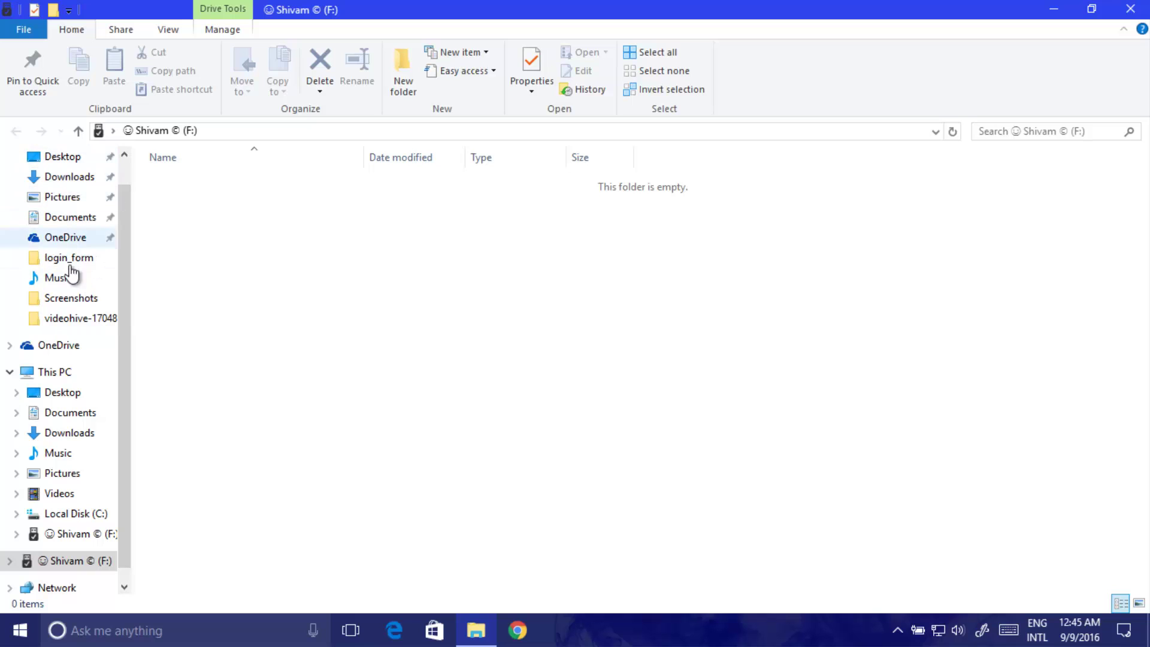
Step: Show the devices and drives in This PC and check the icon of the F: drive
{"action": "left_click", "coordinate": [68, 373]}
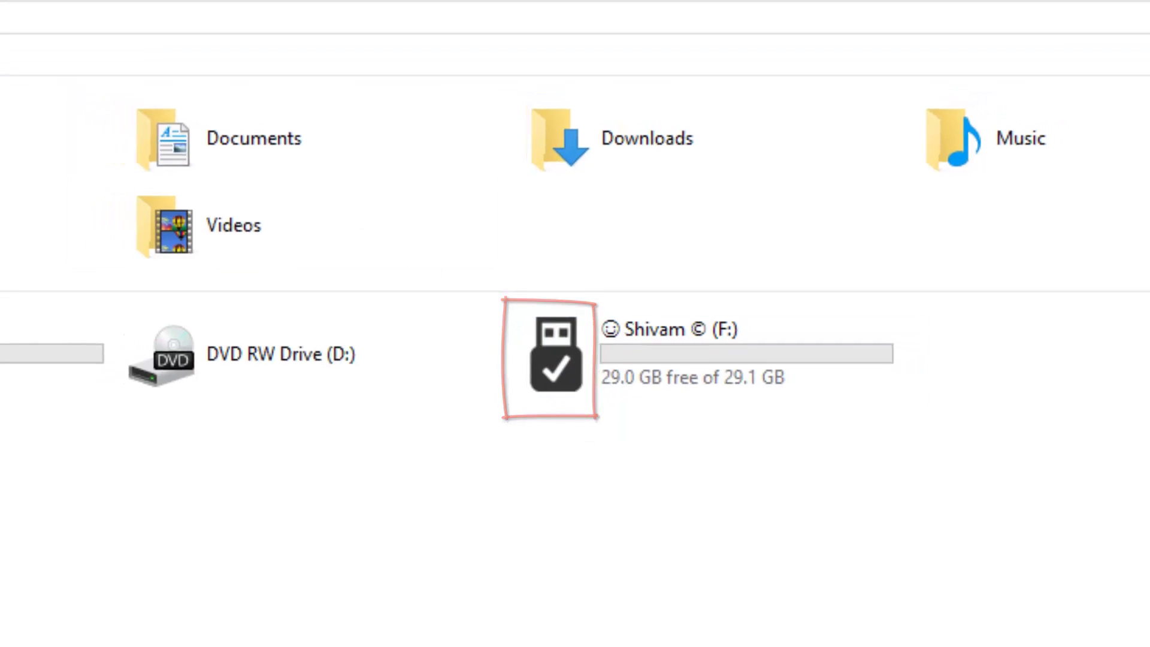
{"action": "left_click", "coordinate": [360, 70]}
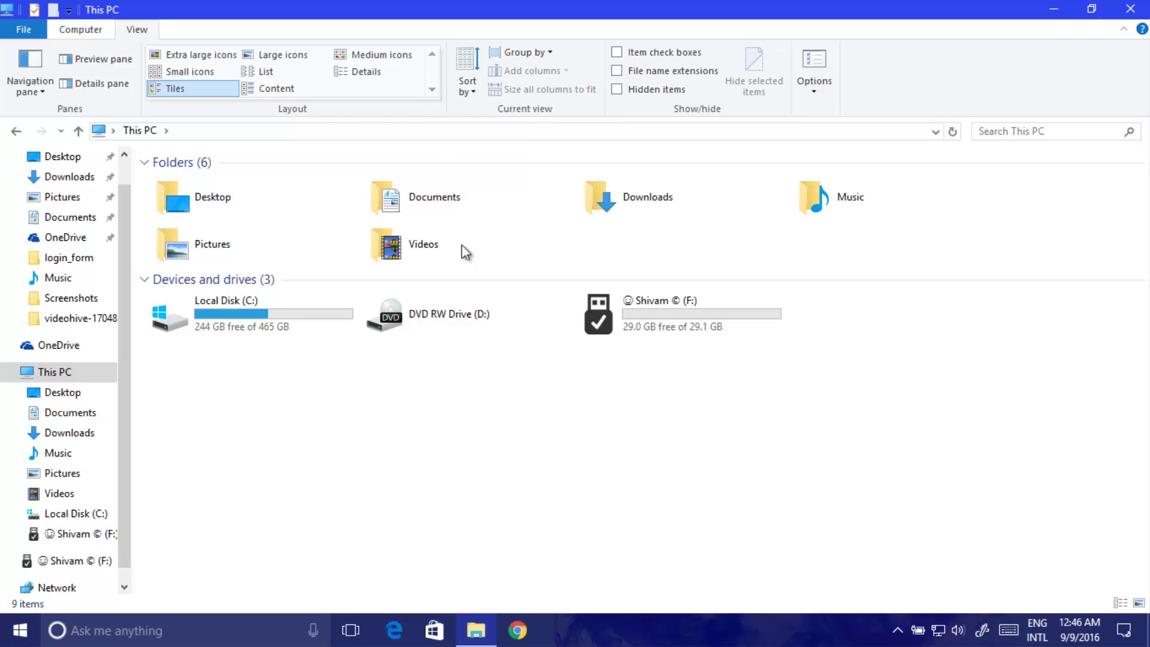
{"action": "left_click", "coordinate": [520, 461]}
{"action": "left_click", "coordinate": [659, 393]}
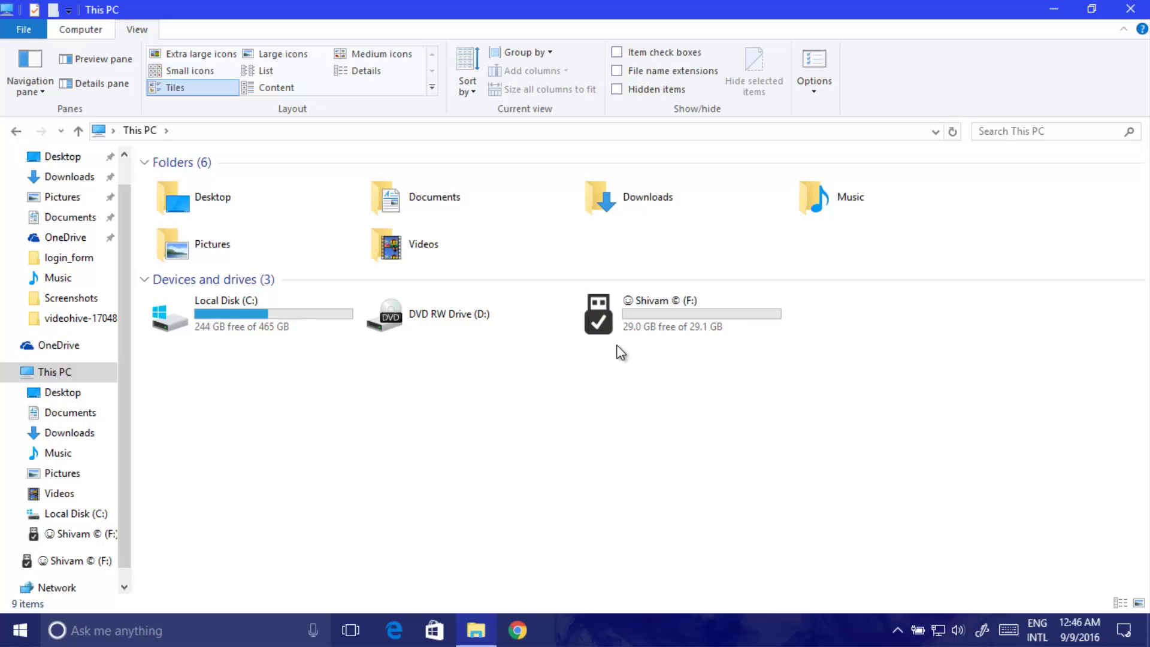
Step: Open the F: drive to check its contents, return to This PC and close the window
{"action": "double_click", "coordinate": [651, 328]}
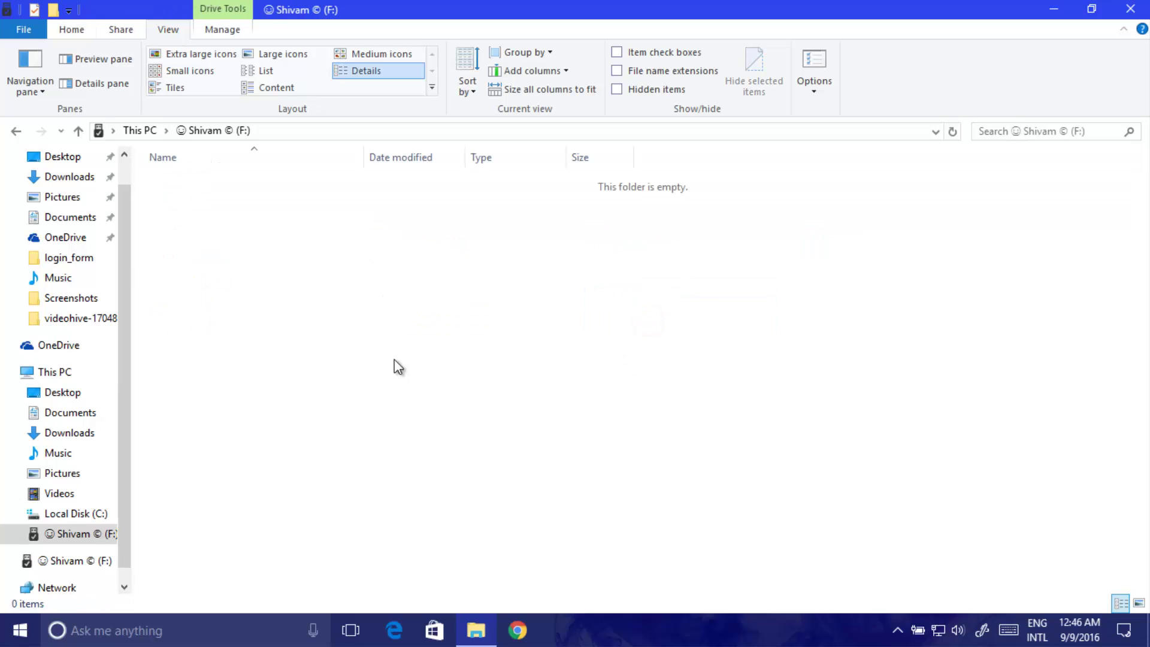
{"action": "right_click", "coordinate": [367, 335]}
{"action": "left_click", "coordinate": [275, 288]}
{"action": "left_click", "coordinate": [17, 131]}
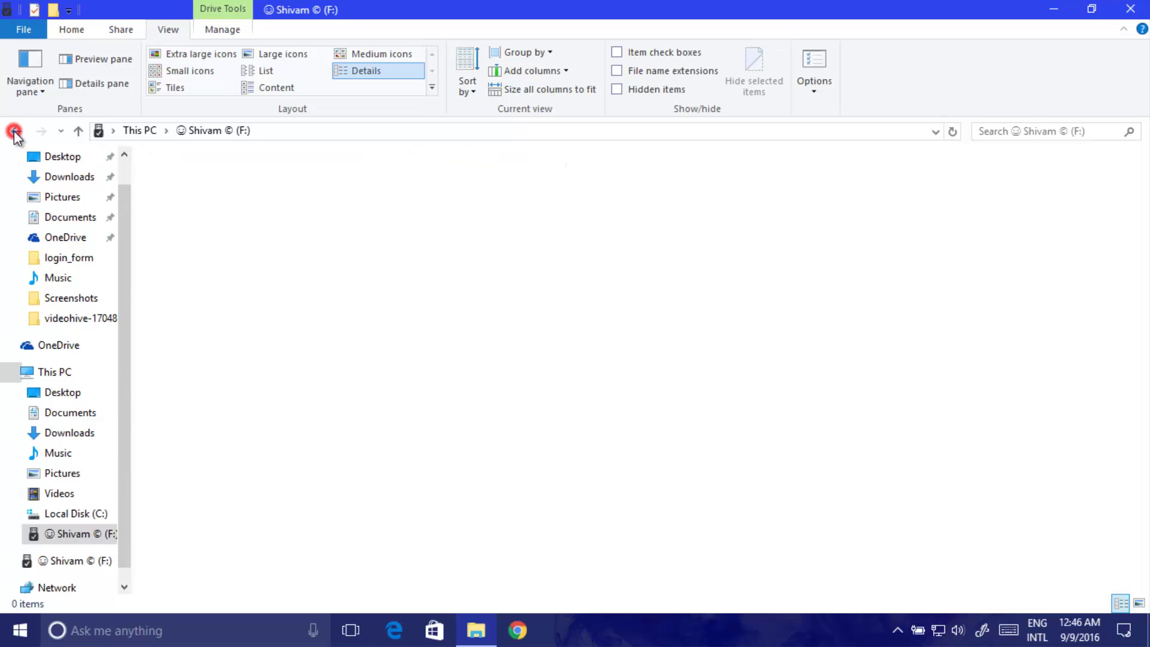
{"action": "left_click", "coordinate": [1091, 8]}
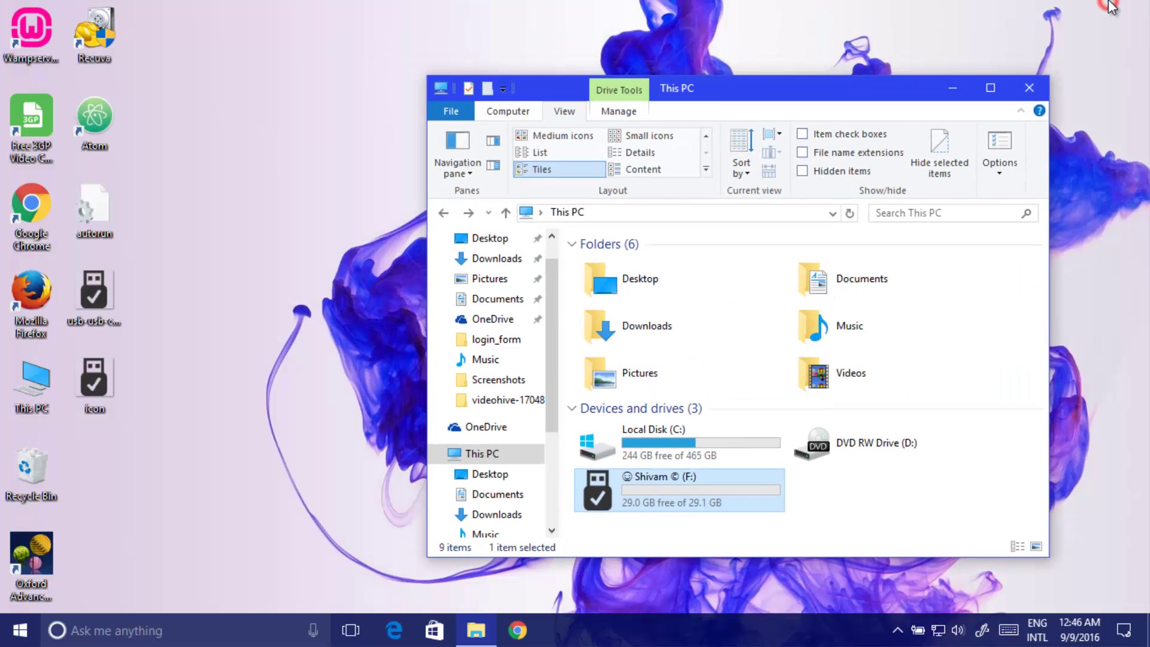
{"action": "left_click", "coordinate": [1031, 89]}
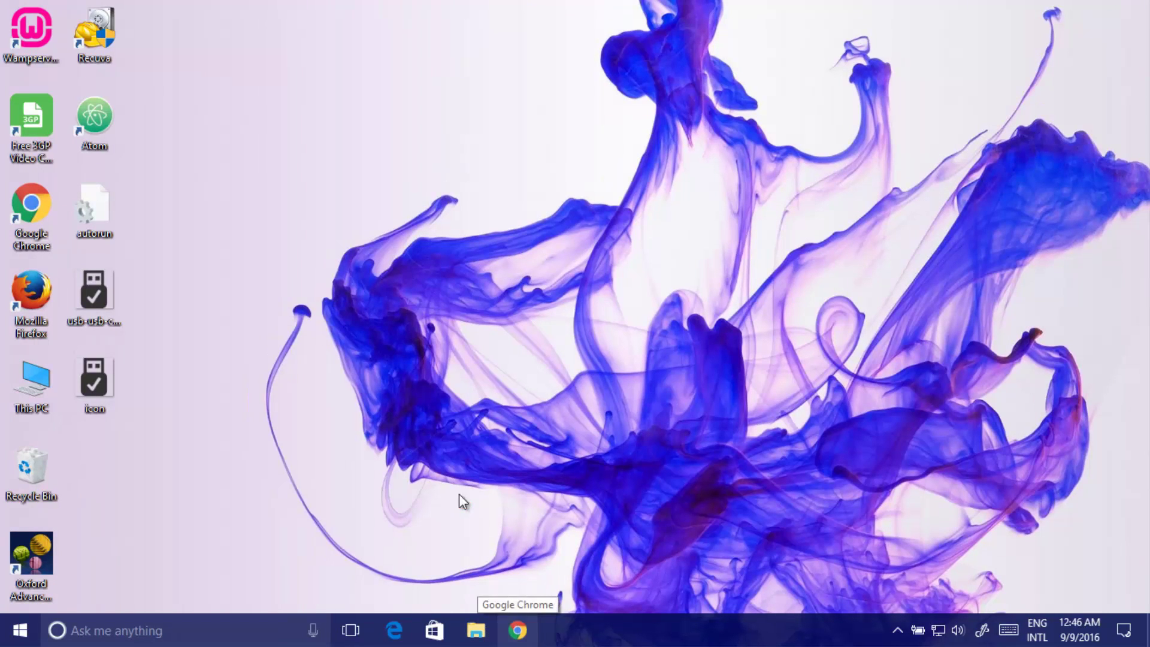
Step: Open New folder (2) on the desktop and move the desktop icon file into it, replacing the existing icon.ico
{"action": "double_click", "coordinate": [40, 392]}
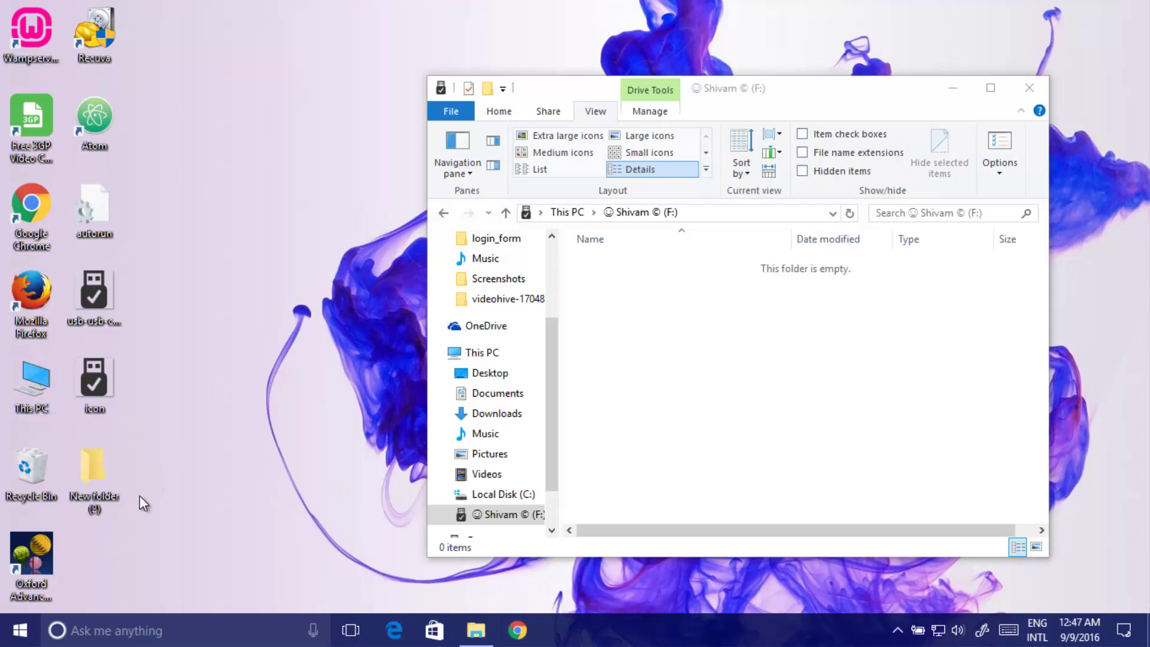
{"action": "double_click", "coordinate": [91, 476]}
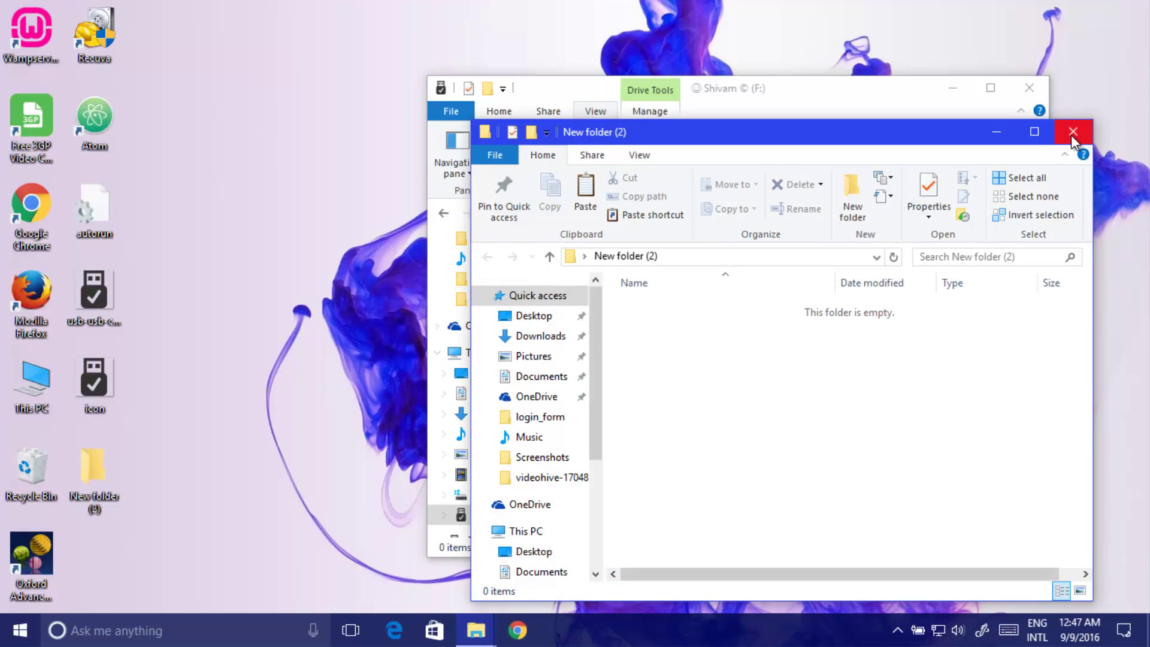
{"action": "left_click", "coordinate": [1072, 132]}
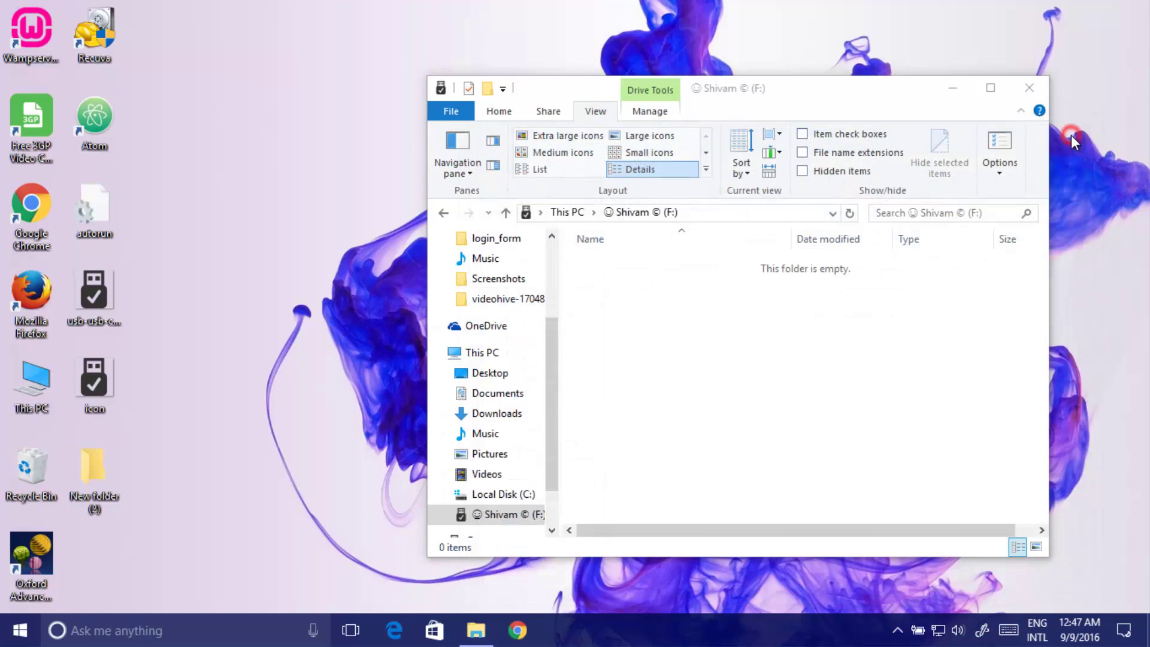
{"action": "left_click", "coordinate": [90, 473]}
{"action": "double_click", "coordinate": [89, 473]}
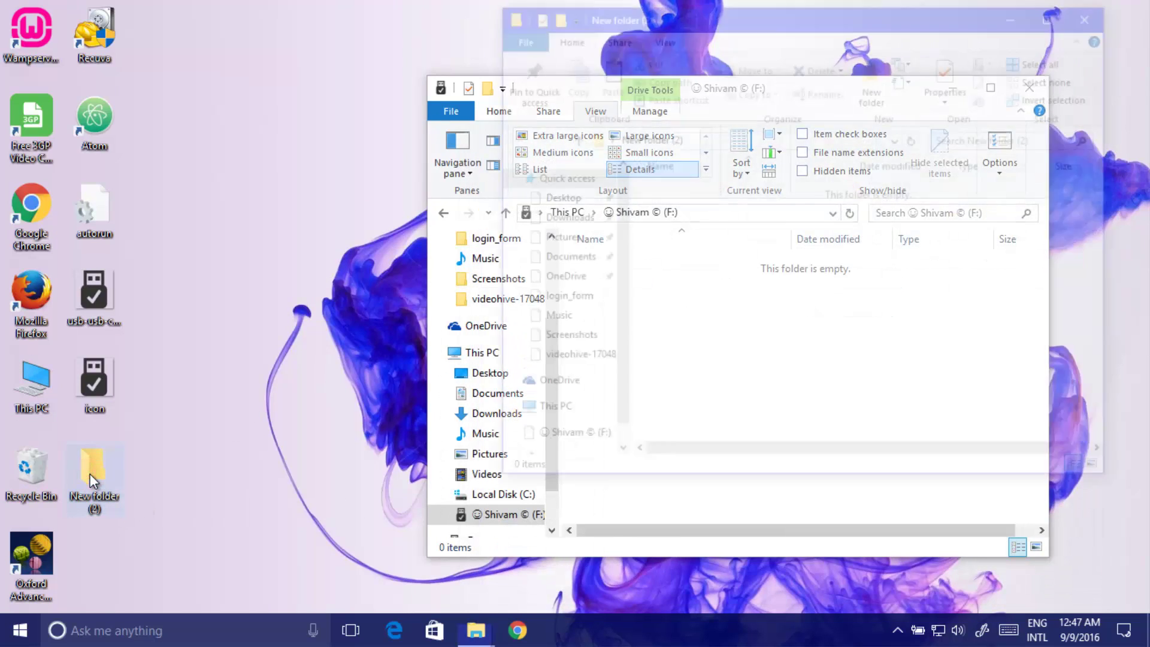
{"action": "left_click_drag", "start_coordinate": [94, 384], "coordinate": [706, 309]}
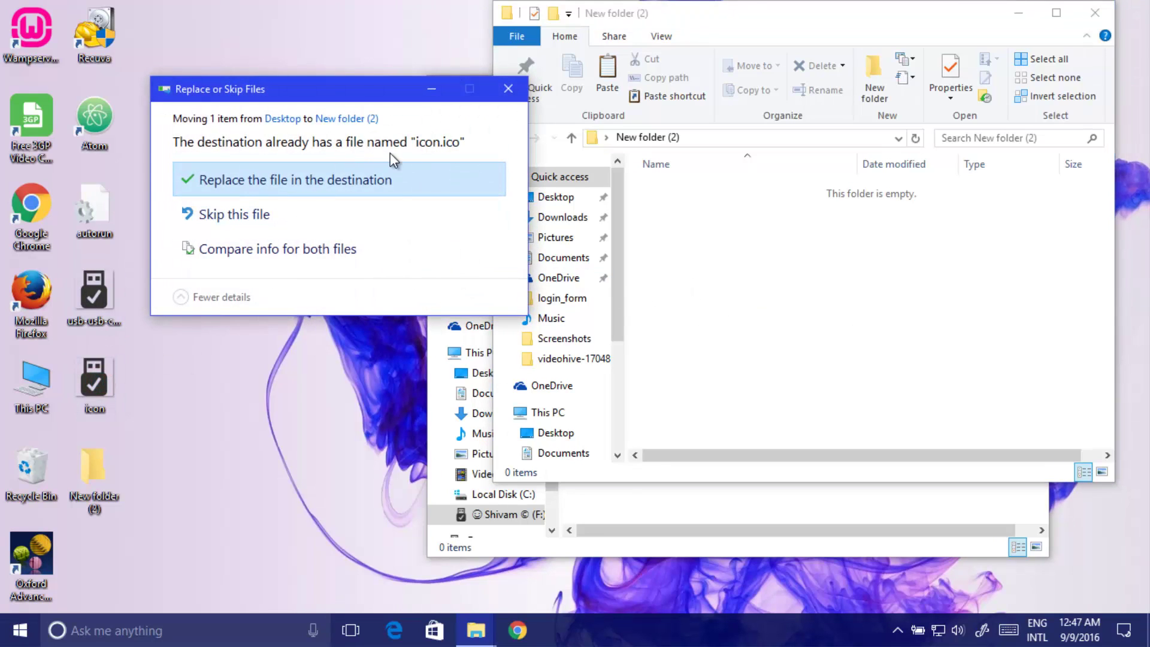
{"action": "left_click", "coordinate": [390, 186]}
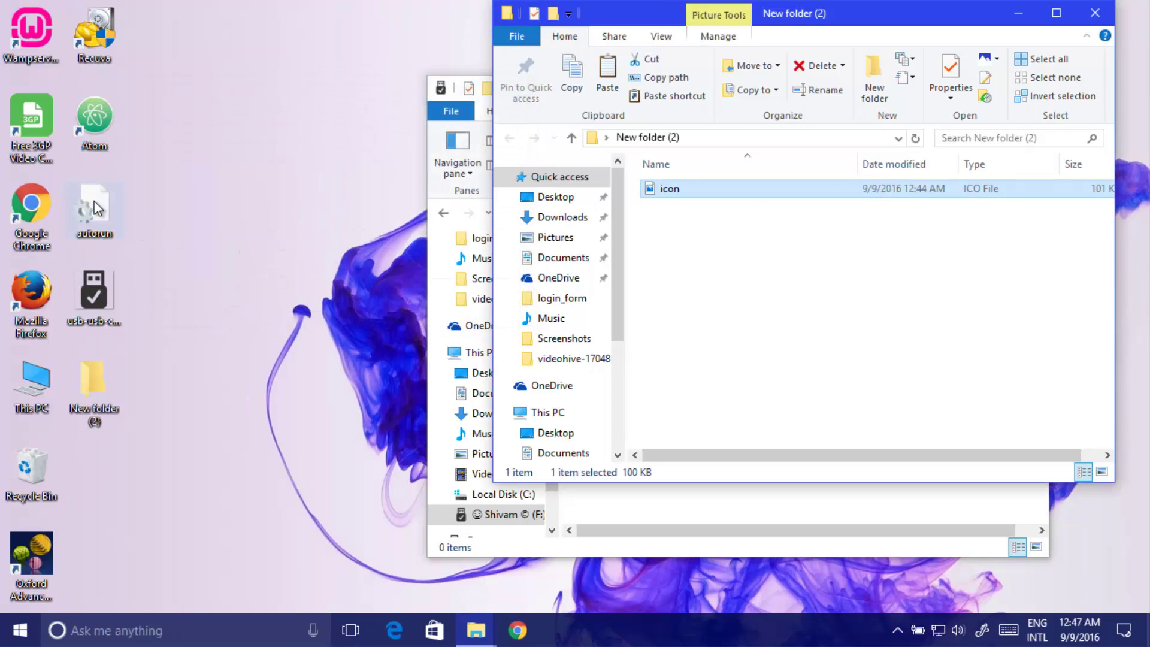
Step: Copy the autorun file from the desktop into New folder (2), replacing the existing autorun.inf, and close both folder windows
{"action": "left_click_drag", "start_coordinate": [94, 208], "coordinate": [707, 303]}
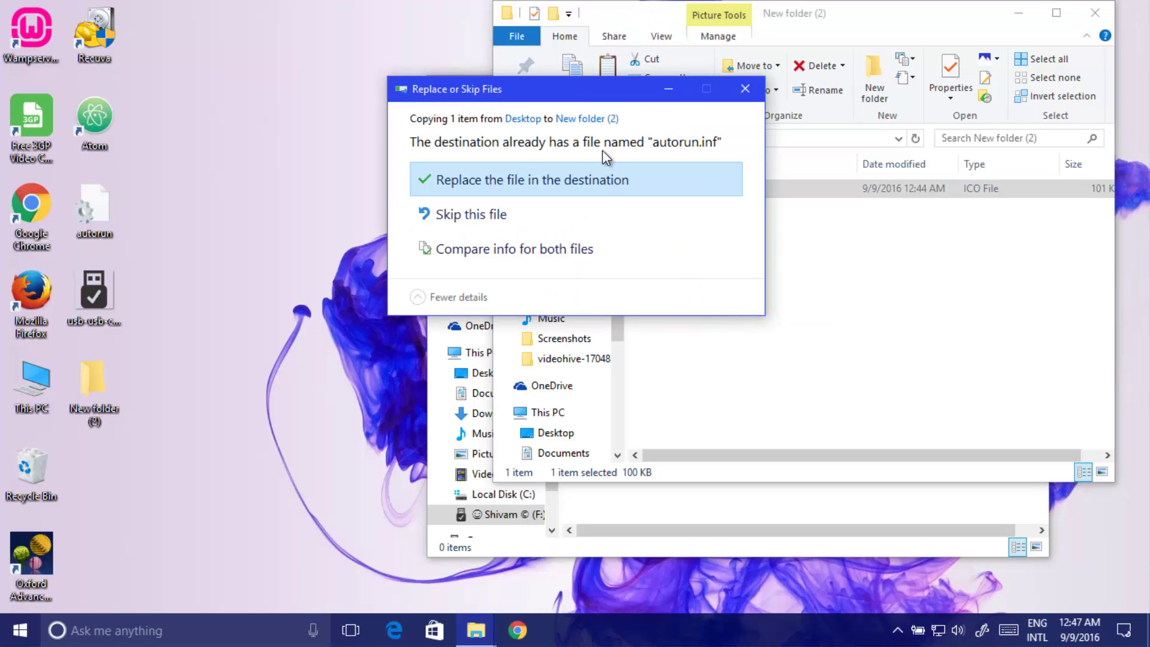
{"action": "left_click", "coordinate": [602, 176]}
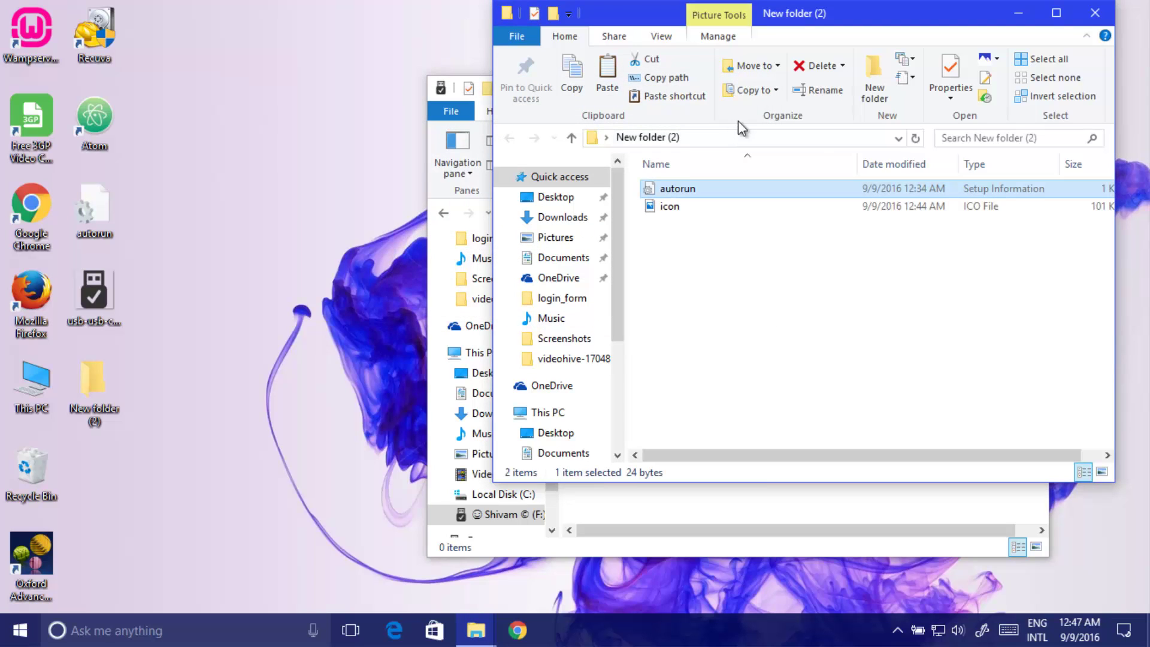
{"action": "left_click", "coordinate": [1095, 13]}
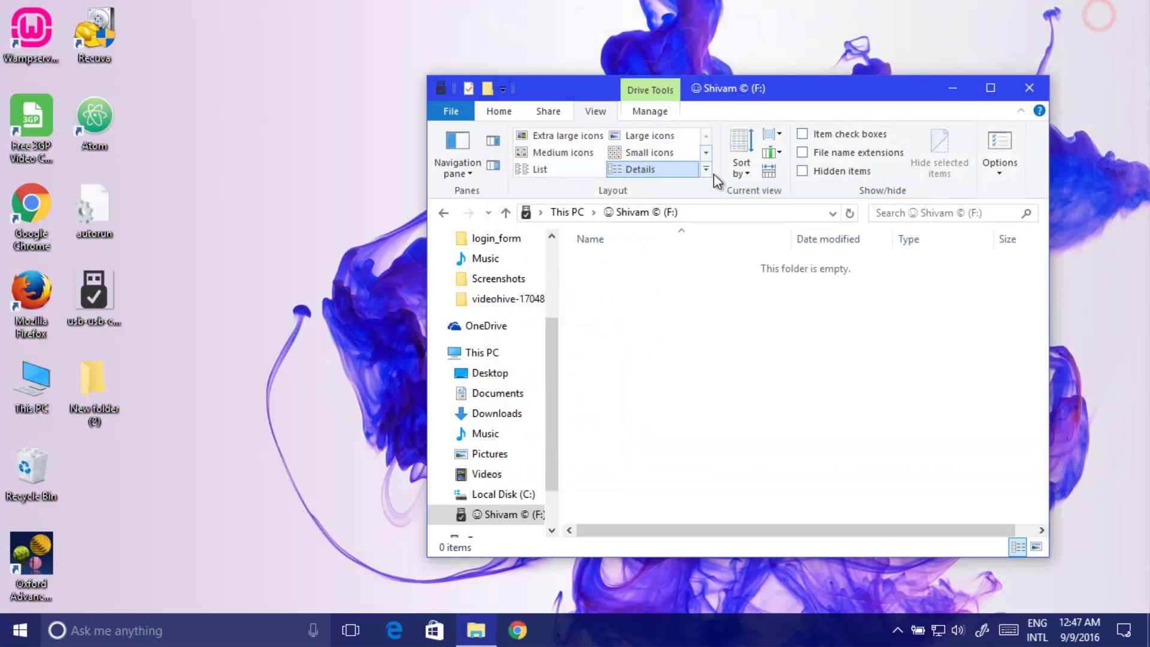
{"action": "left_click", "coordinate": [1025, 90]}
Step: Refresh the desktop, hide the autorun and icon files inside New folder (2), and close the folder
{"action": "left_click", "coordinate": [114, 362]}
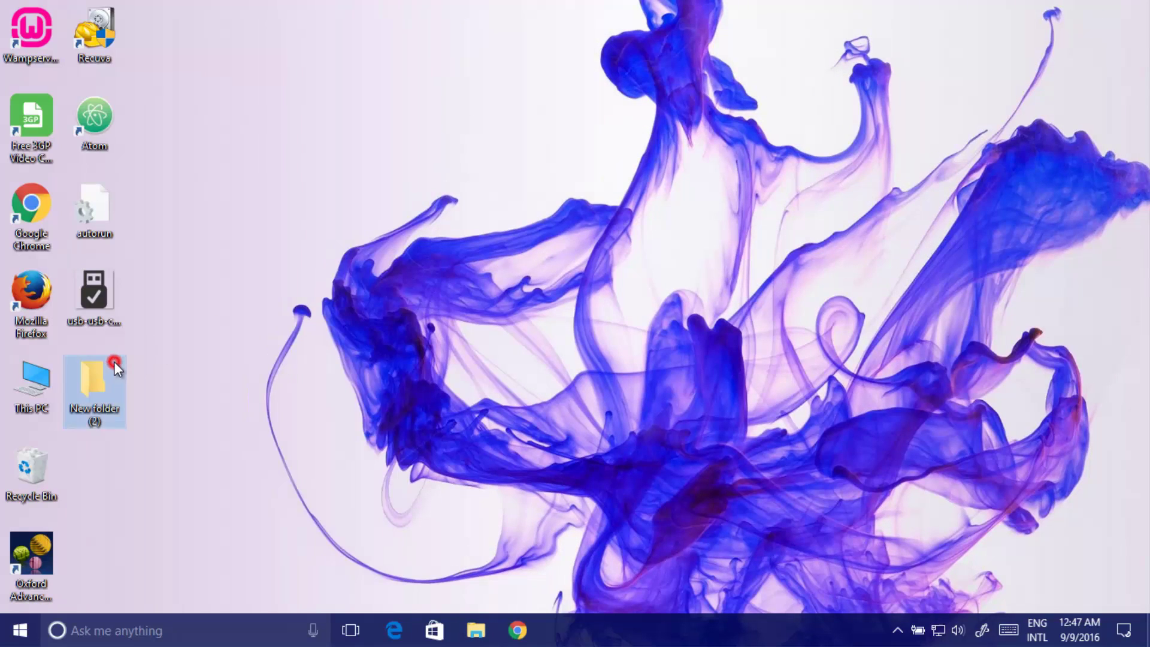
{"action": "right_click", "coordinate": [287, 281]}
{"action": "left_click", "coordinate": [351, 331]}
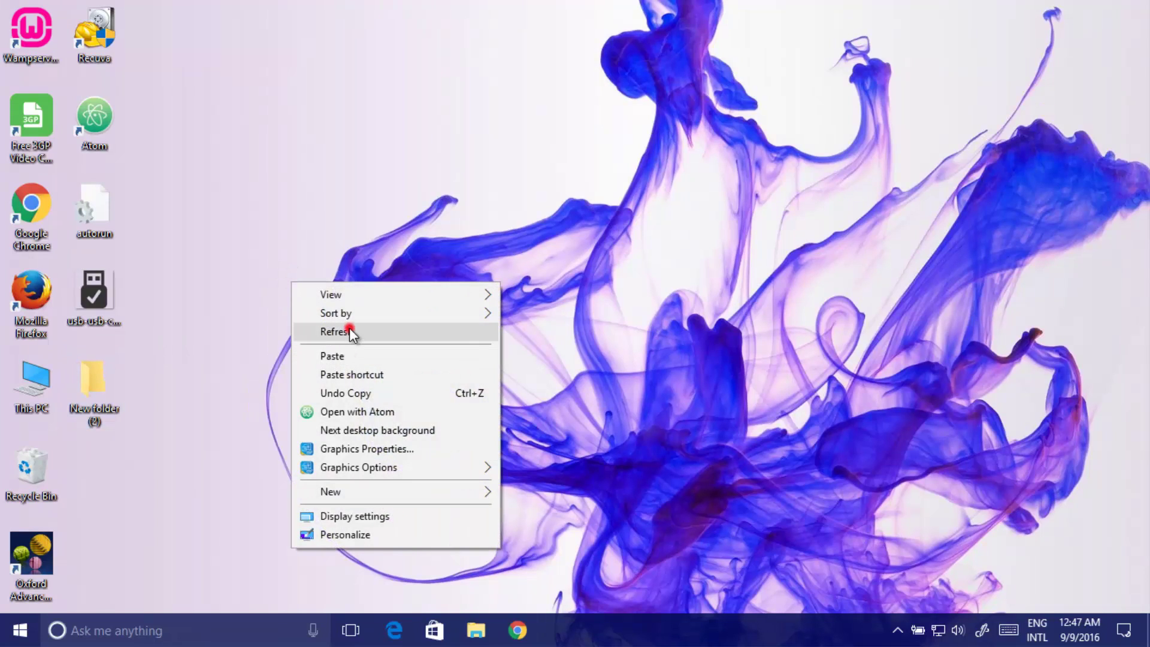
{"action": "double_click", "coordinate": [95, 396]}
{"action": "left_click_drag", "start_coordinate": [769, 399], "coordinate": [624, 266]}
{"action": "left_click", "coordinate": [595, 111]}
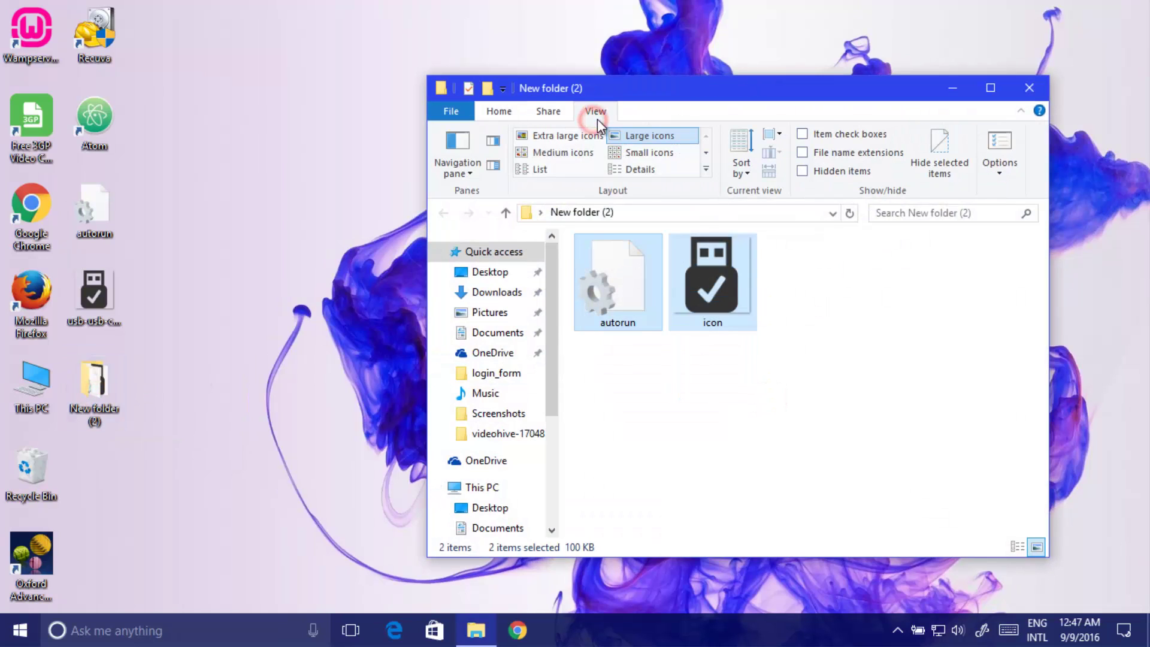
{"action": "left_click", "coordinate": [940, 147]}
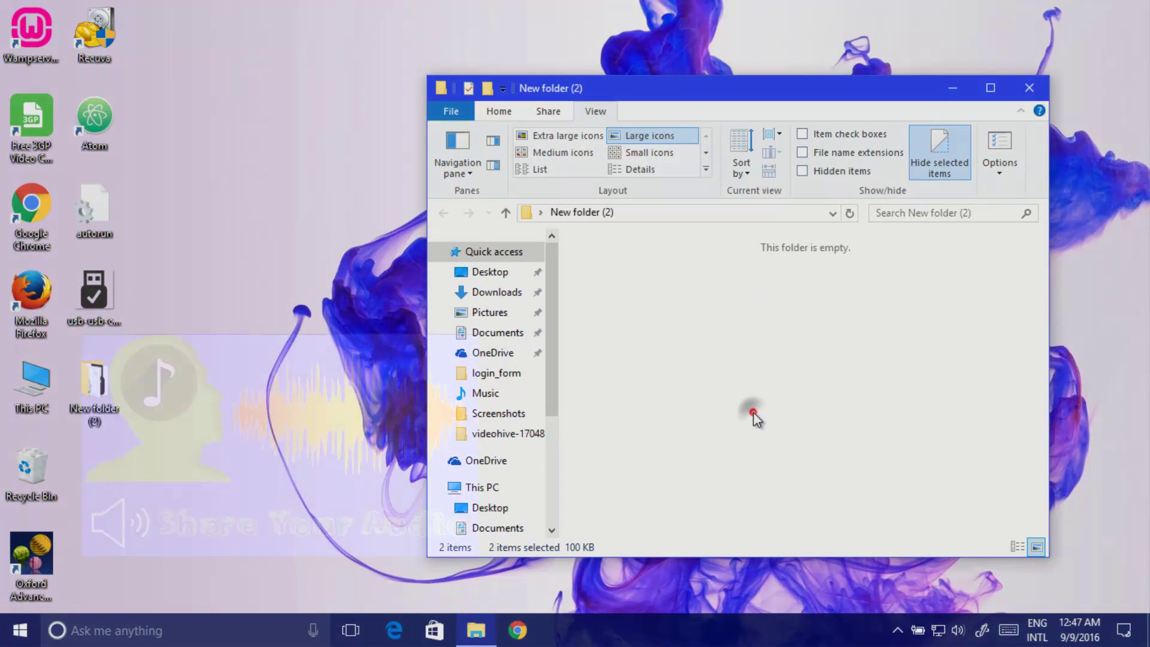
{"action": "right_click", "coordinate": [753, 414]}
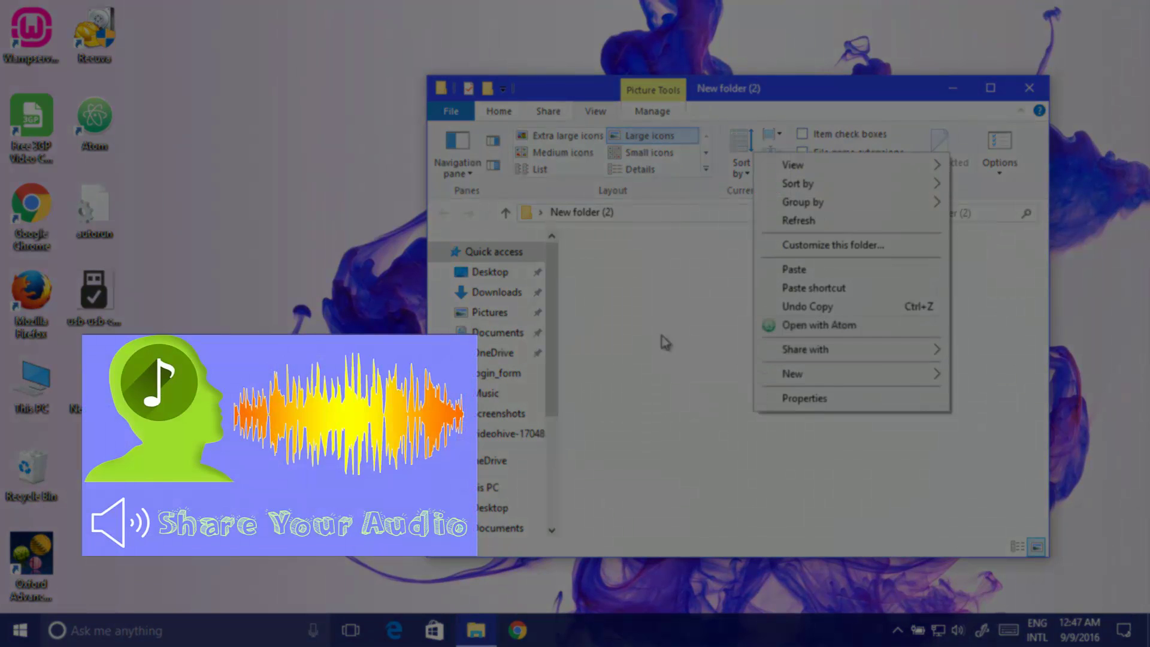
{"action": "left_click", "coordinate": [661, 336]}
{"action": "left_click", "coordinate": [1029, 89]}
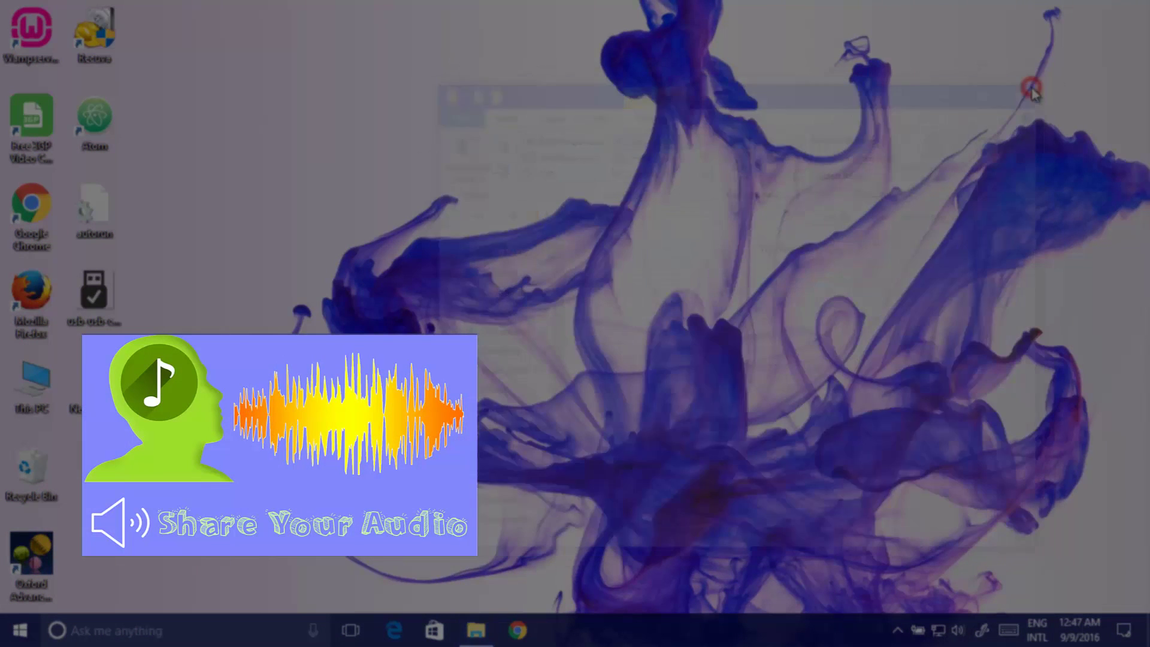